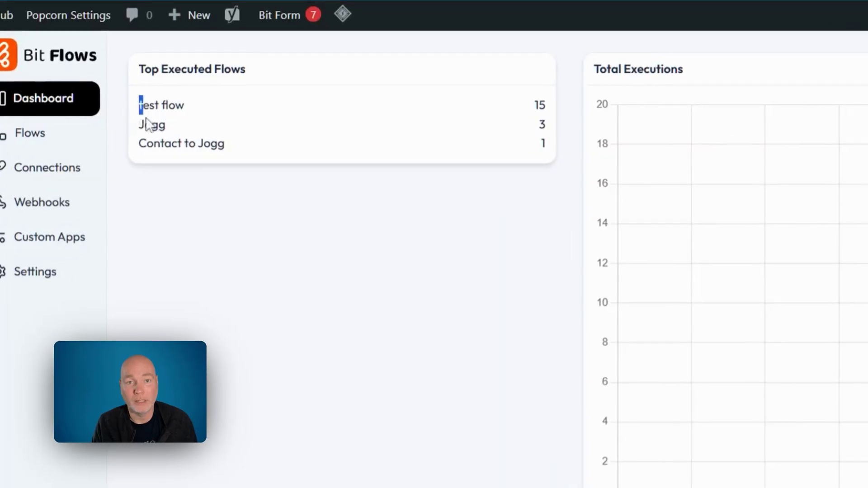
pyautogui.moveTo(199, 106); pyautogui.dragTo(253, 126)
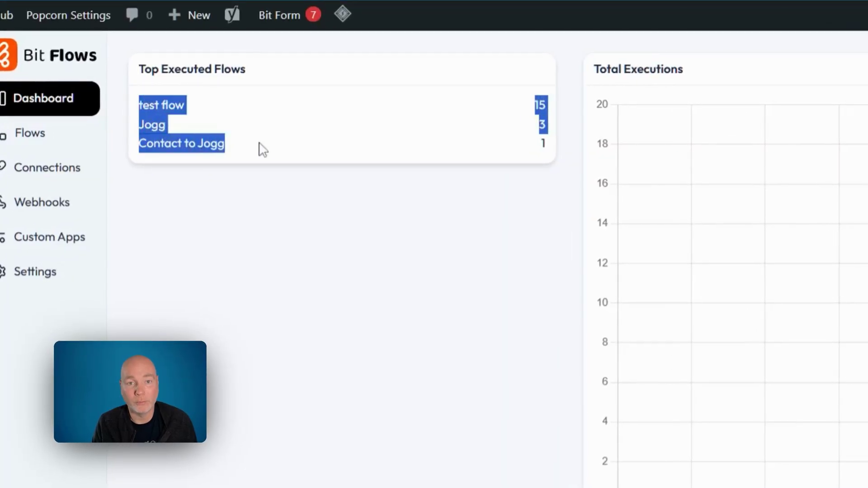
pyautogui.click(281, 158)
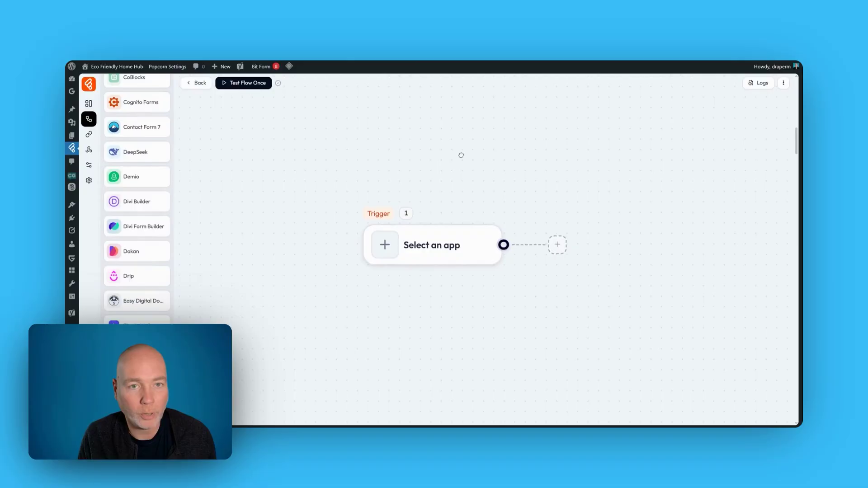
# - Search the flow editor's app list for "con" and clear the search
pyautogui.scroll(15, 134, 131)
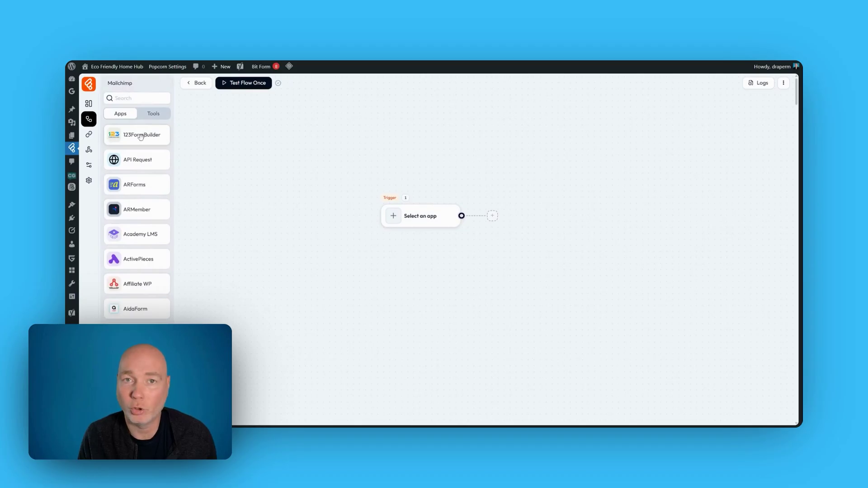
pyautogui.click(130, 98)
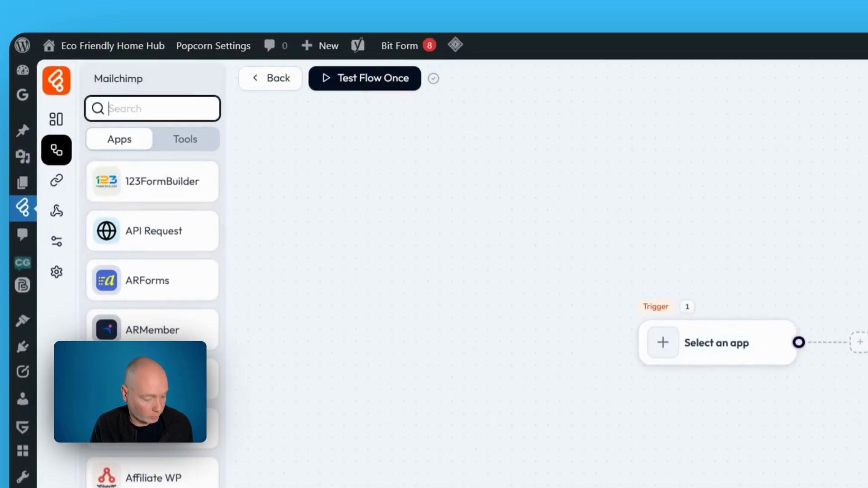
pyautogui.write('con')
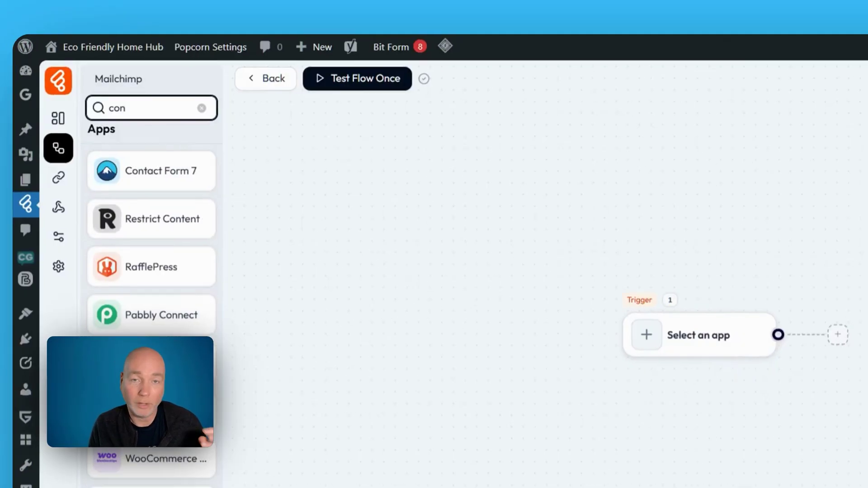
pyautogui.press('BackSpace')
pyautogui.press('BackSpace')
pyautogui.press('BackSpace')
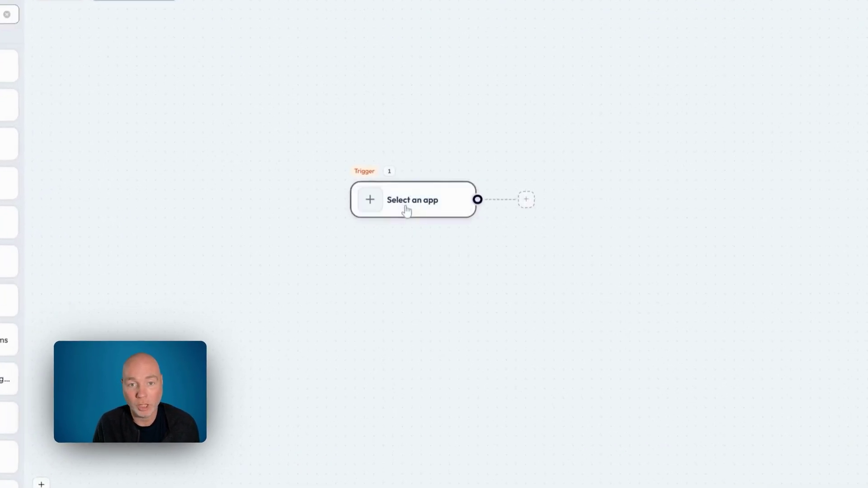
# - Set the flow's trigger to the Submit Success event of Bit Form, found by searching for "bit"
pyautogui.click(406, 212)
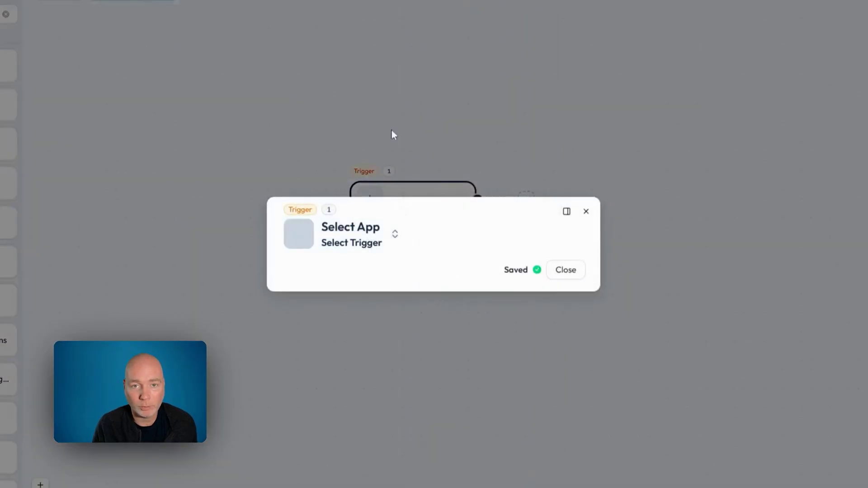
pyautogui.click(364, 227)
pyautogui.write('bit')
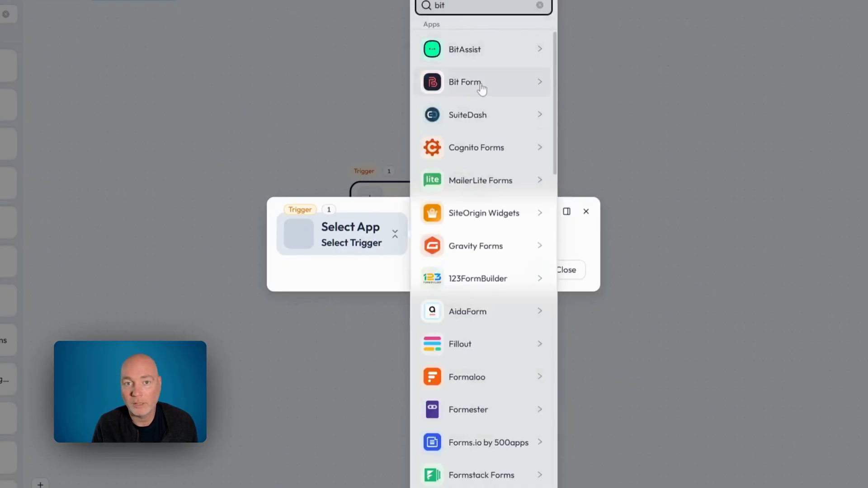
pyautogui.click(538, 85)
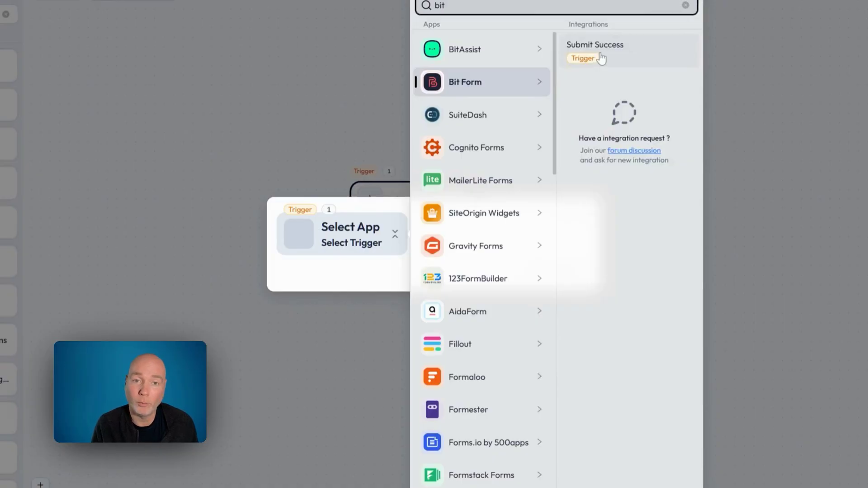
pyautogui.click(485, 119)
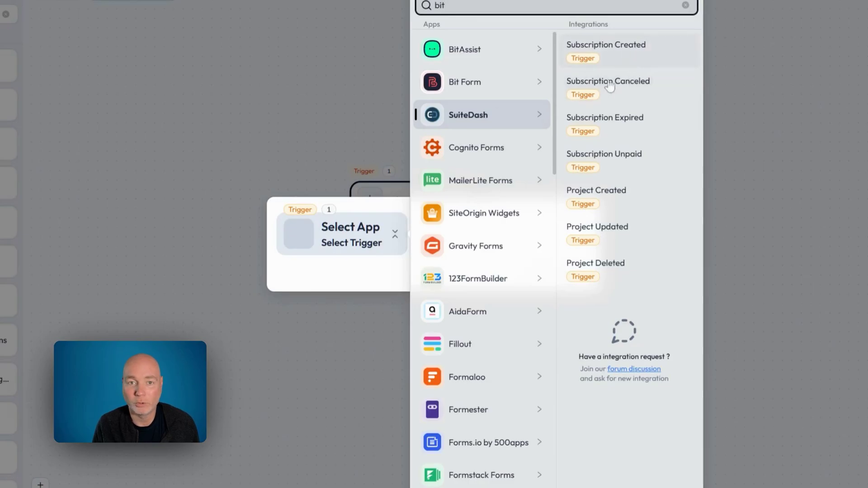
pyautogui.click(477, 88)
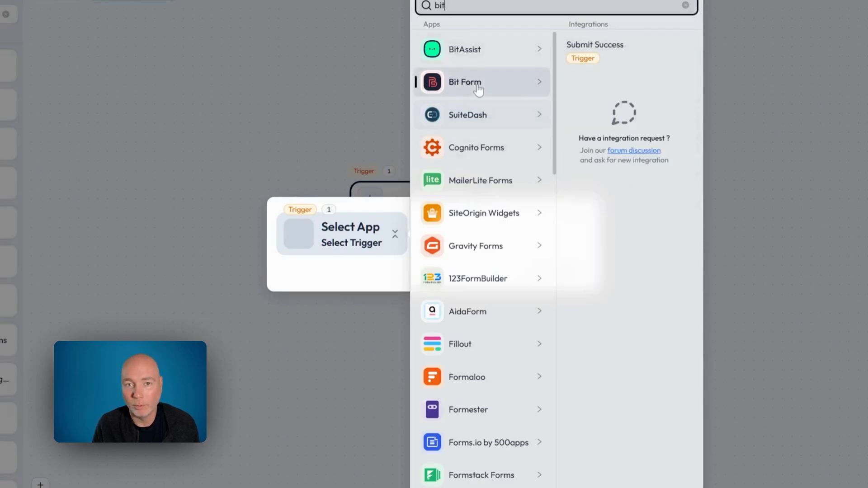
pyautogui.click(633, 44)
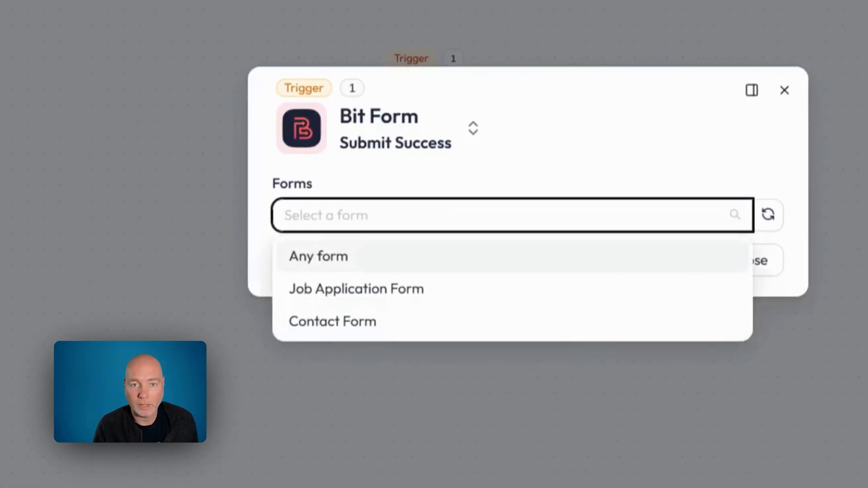
# - Choose Contact Form as the trigger's form, capture a test response with the listener and close the trigger settings
pyautogui.click(350, 325)
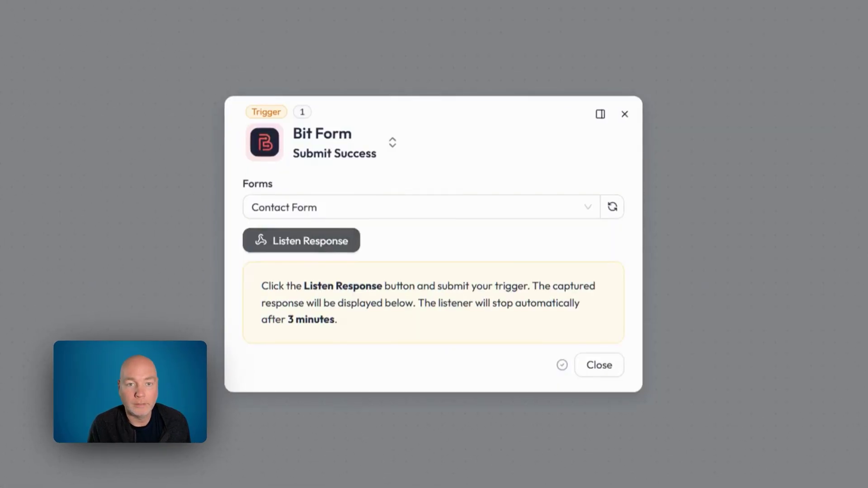
pyautogui.click(301, 240)
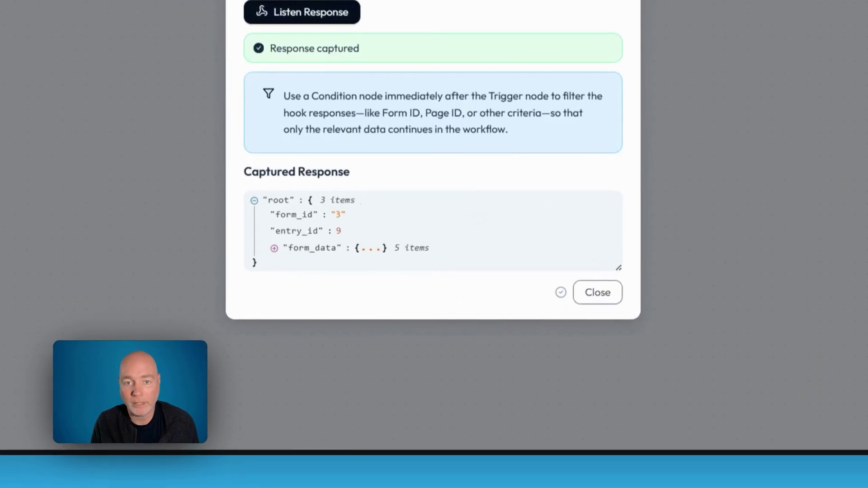
pyautogui.click(517, 345)
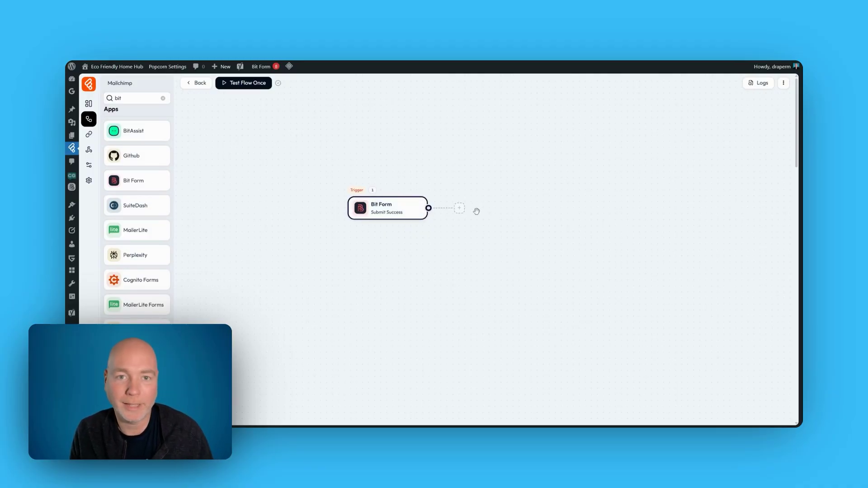
# - Add an action after the Bit Form trigger and set it to Mailchimp's Create Subscriber, found by searching for "mail"
pyautogui.click(162, 98)
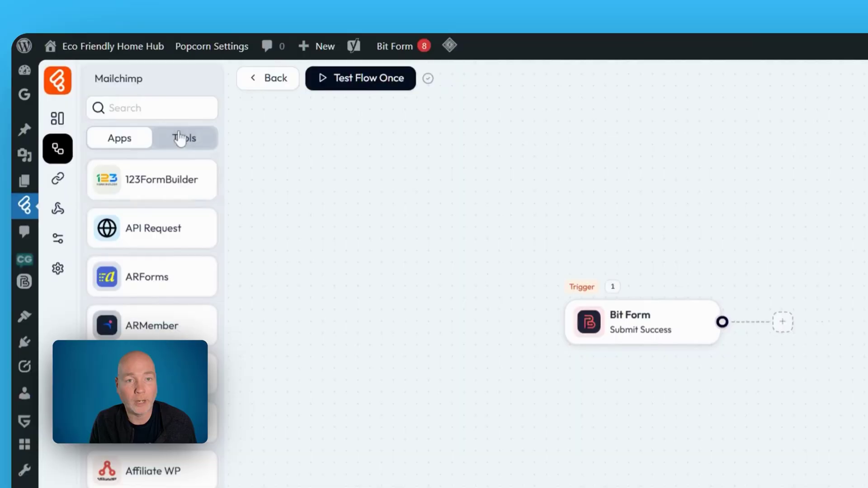
pyautogui.click(153, 114)
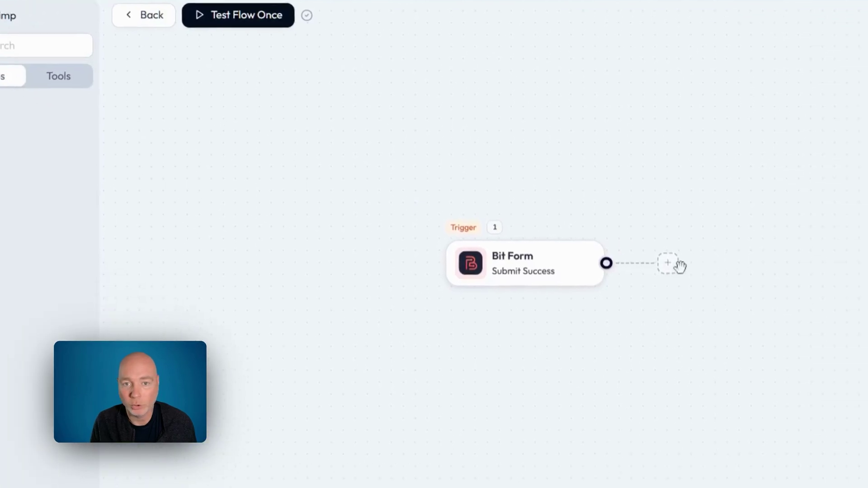
pyautogui.click(501, 185)
pyautogui.click(560, 165)
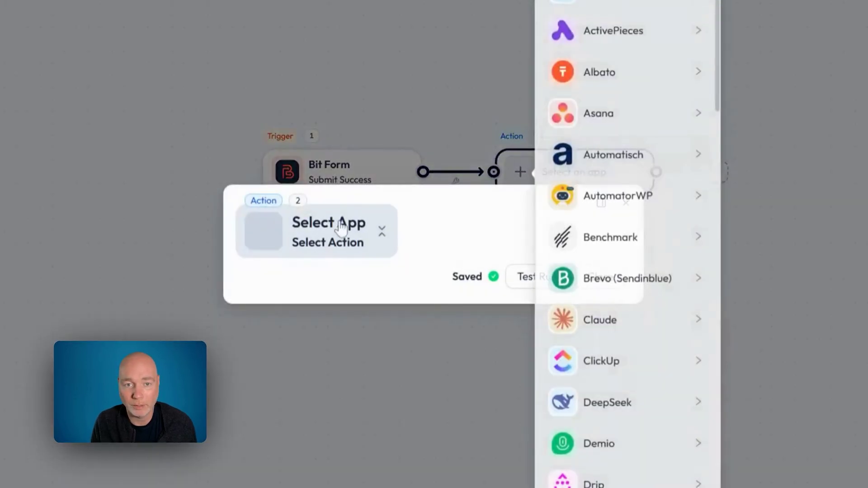
pyautogui.write('m')
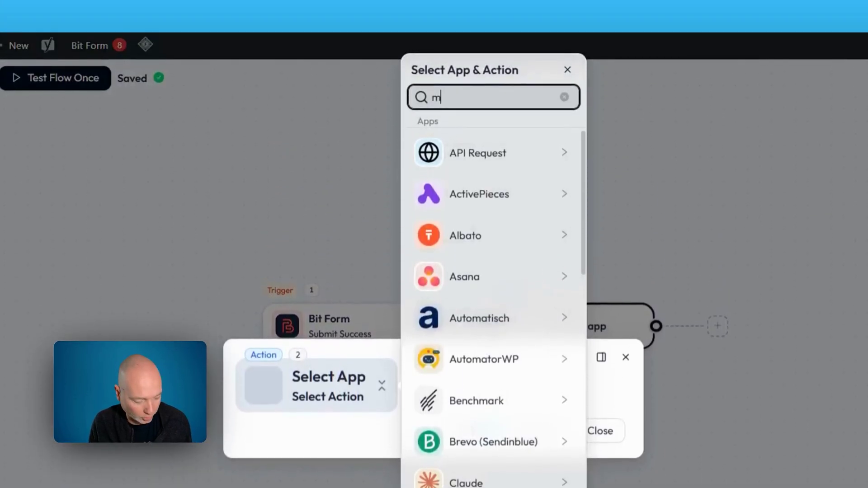
pyautogui.write('ail')
pyautogui.click(475, 153)
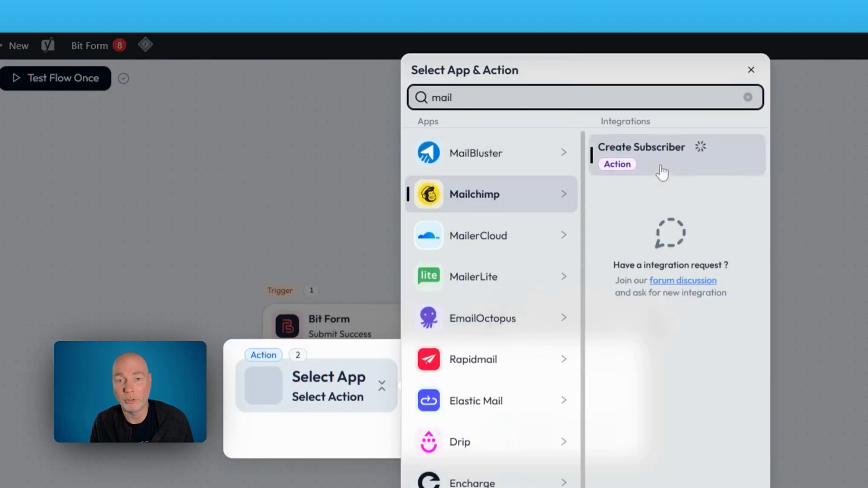
pyautogui.click(661, 170)
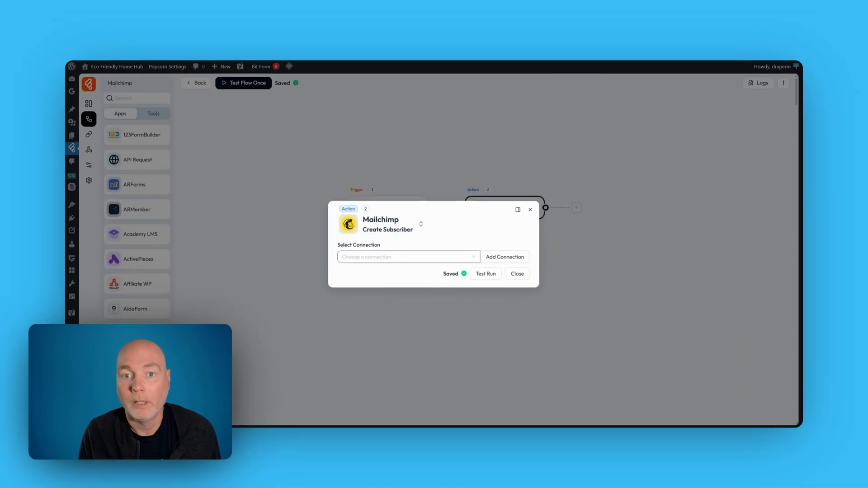
# - Start a new connection for the Mailchimp action and copy its redirect URI
pyautogui.click(438, 256)
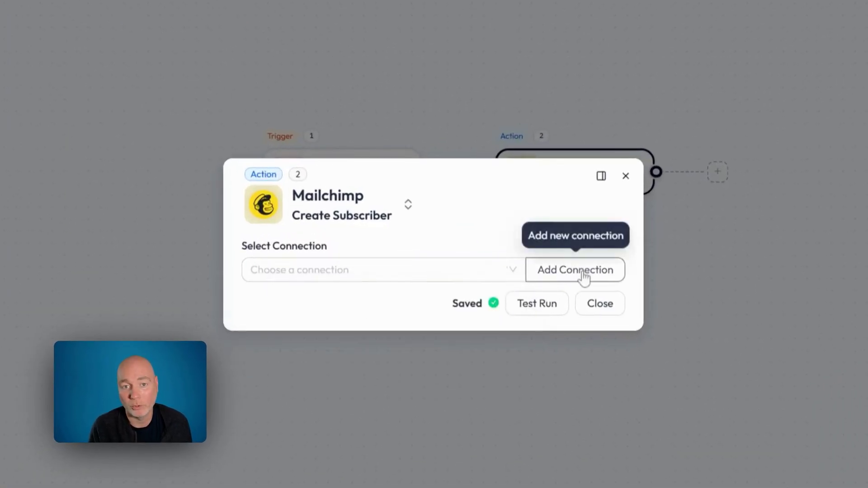
pyautogui.click(582, 273)
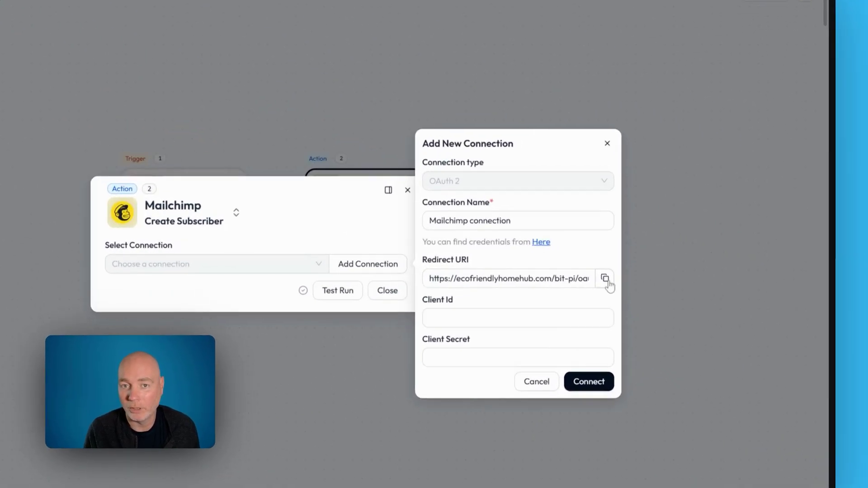
pyautogui.click(606, 279)
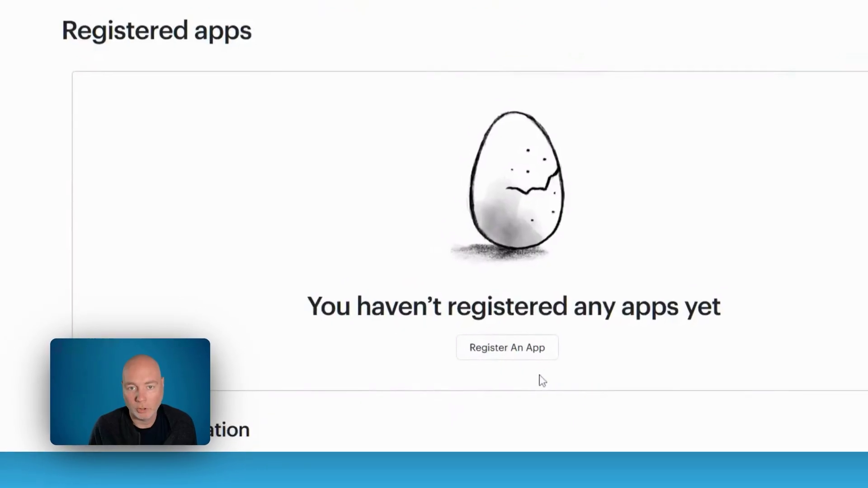
# - In Mailchimp, register an app named "Bit flows" with the description "bitflows" and the copied redirect URI
pyautogui.click(518, 351)
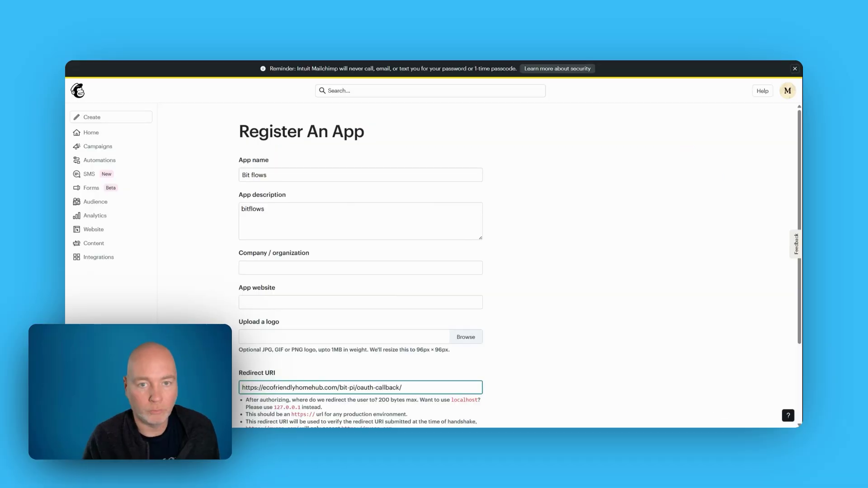
pyautogui.scroll(-3, 399, 295)
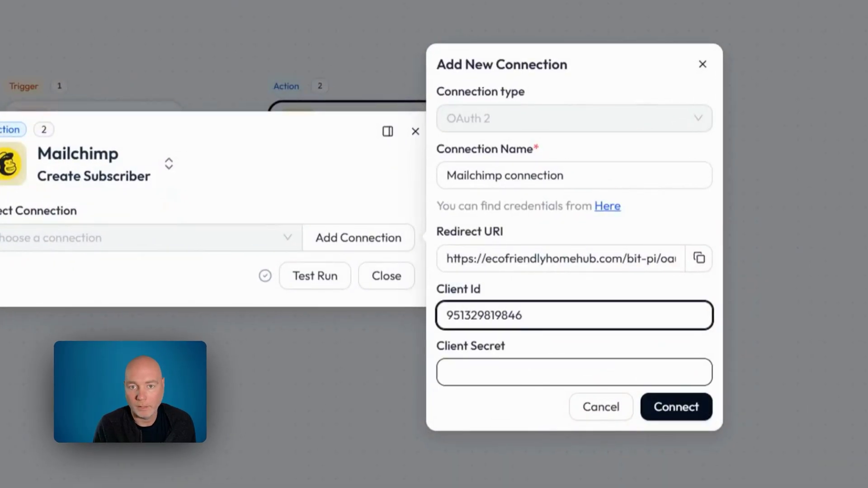
# - Back in Bit Flows, paste the client secret into the new Mailchimp connection and connect the account
pyautogui.press('Tab')
pyautogui.hotkey('ctrl', 'v')
pyautogui.click(697, 421)
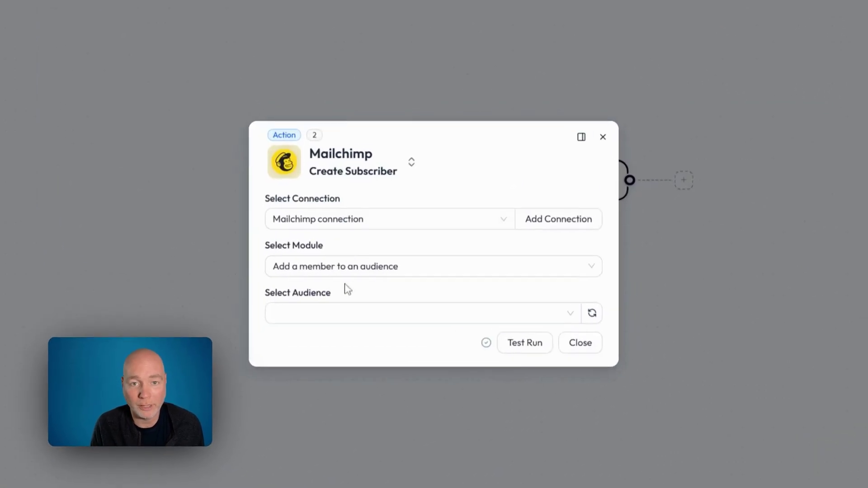
# - Set the Mailchimp module to "Add a member to an audience" and the audience to "The Course Network"
pyautogui.click(355, 277)
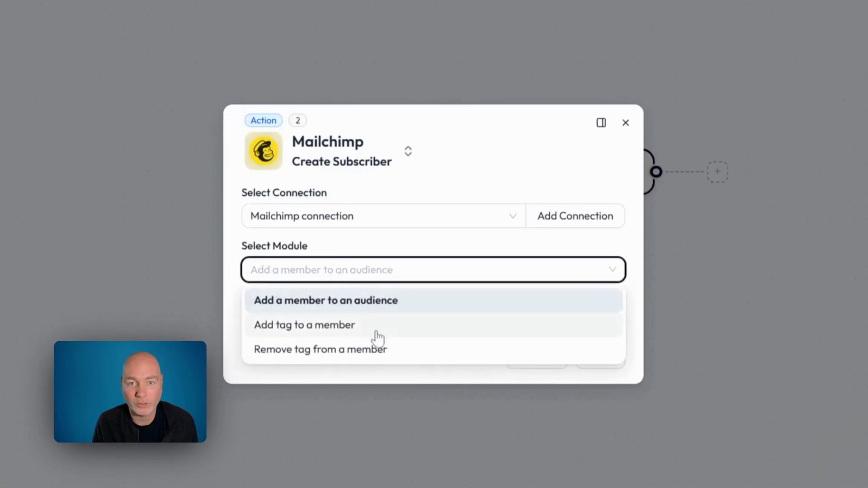
pyautogui.click(356, 302)
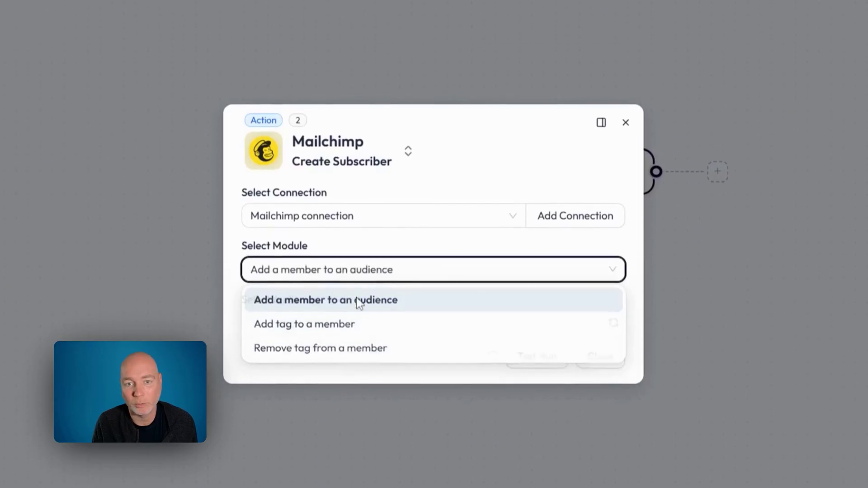
pyautogui.click(306, 324)
pyautogui.click(304, 354)
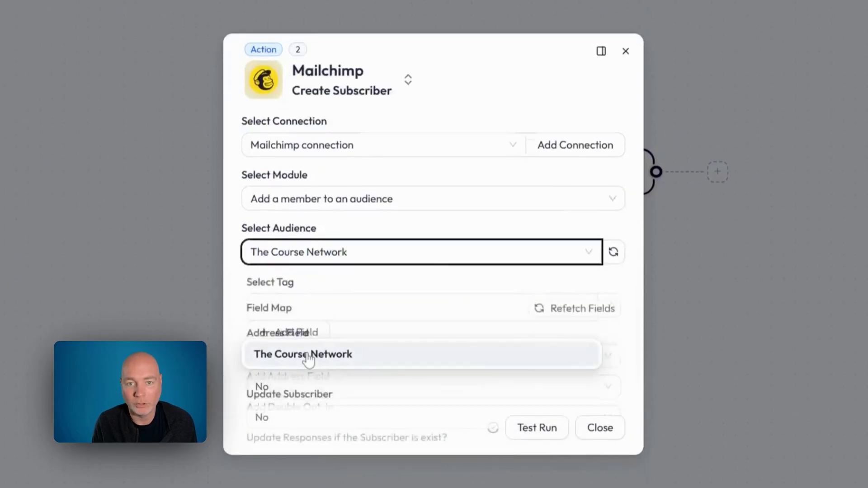
# - Map the Email field to the Bit Form value b3-5 from form_data
pyautogui.click(284, 274)
pyautogui.click(502, 314)
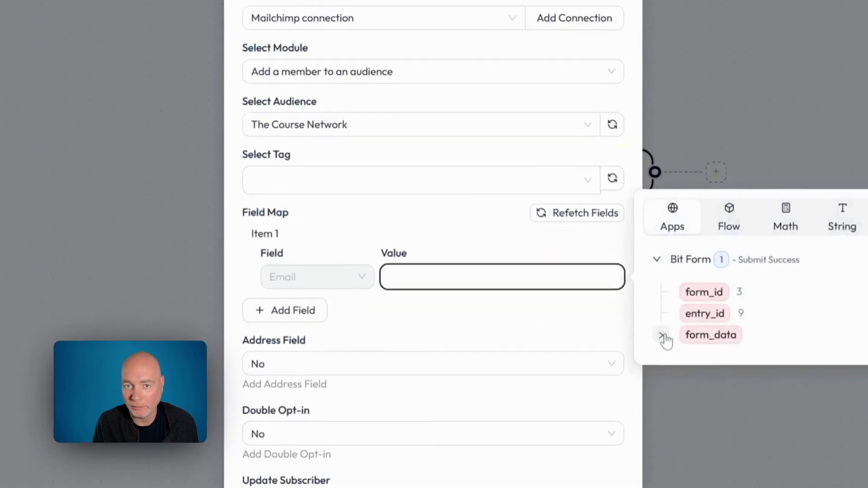
pyautogui.click(548, 290)
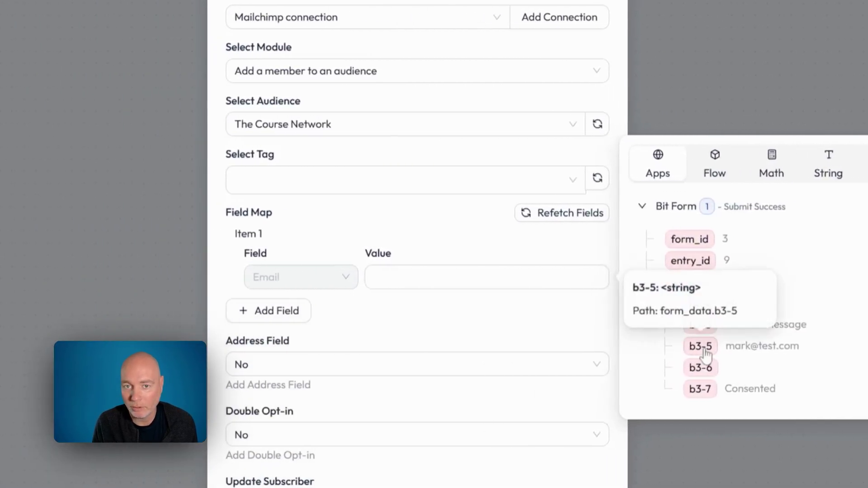
pyautogui.click(719, 350)
pyautogui.click(435, 310)
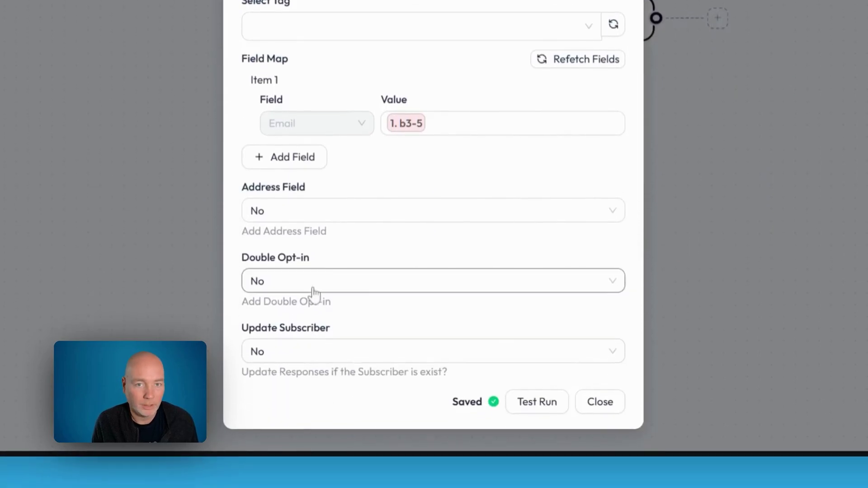
# - Test run the Mailchimp action and read through its output response
pyautogui.click(538, 406)
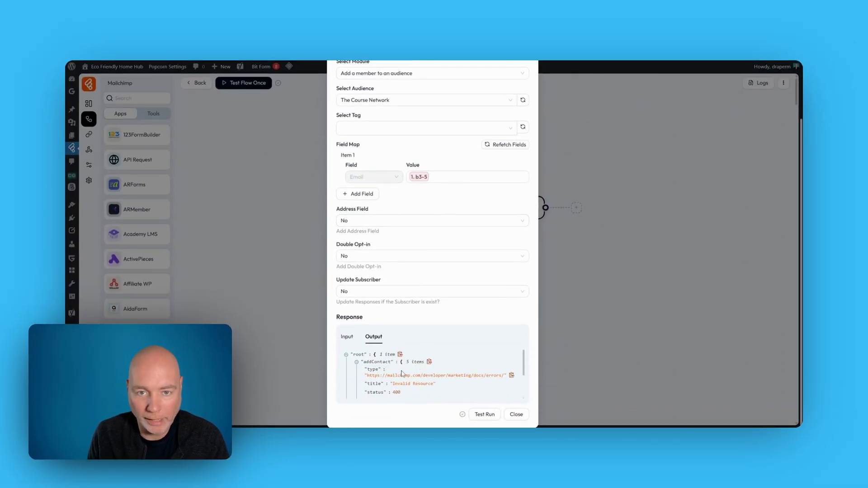
pyautogui.scroll(-2, 408, 387)
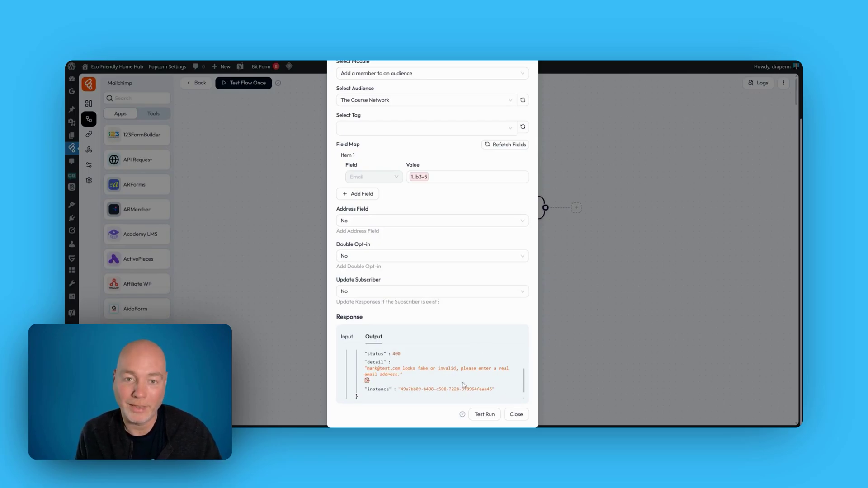
# - Close the Mailchimp action, show the Jogg AI modules among the custom apps, and look at the form for creating a new app
pyautogui.click(516, 414)
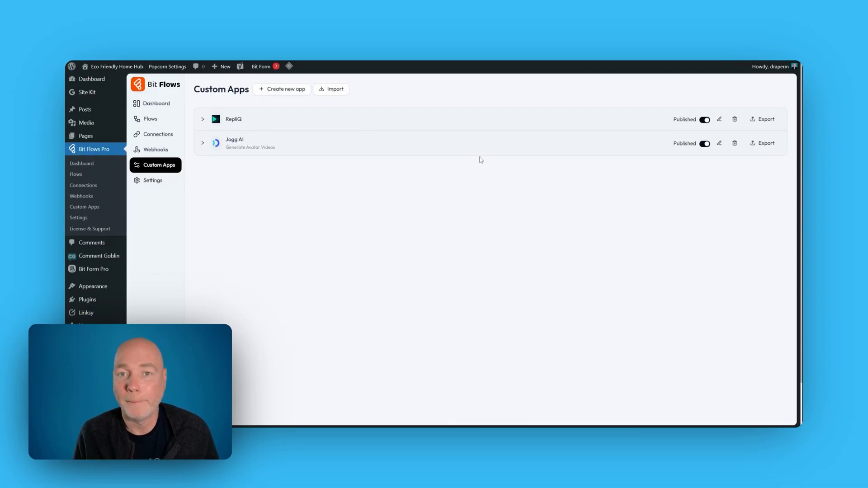
pyautogui.click(202, 143)
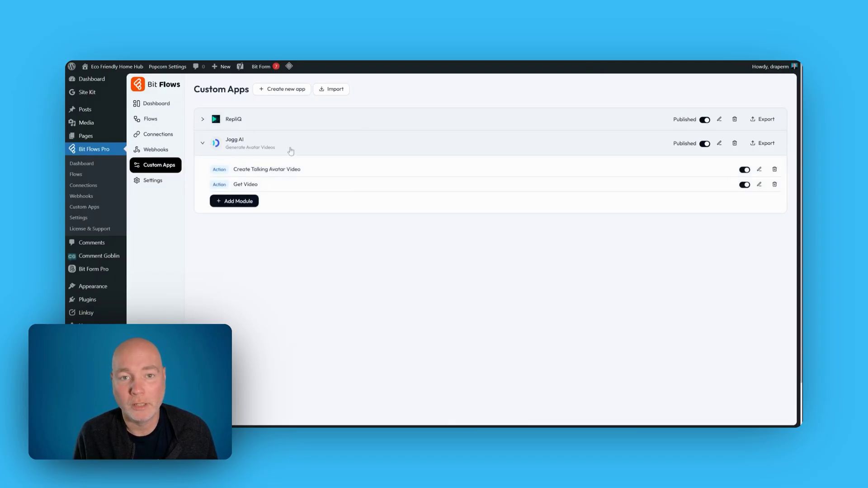
pyautogui.click(290, 89)
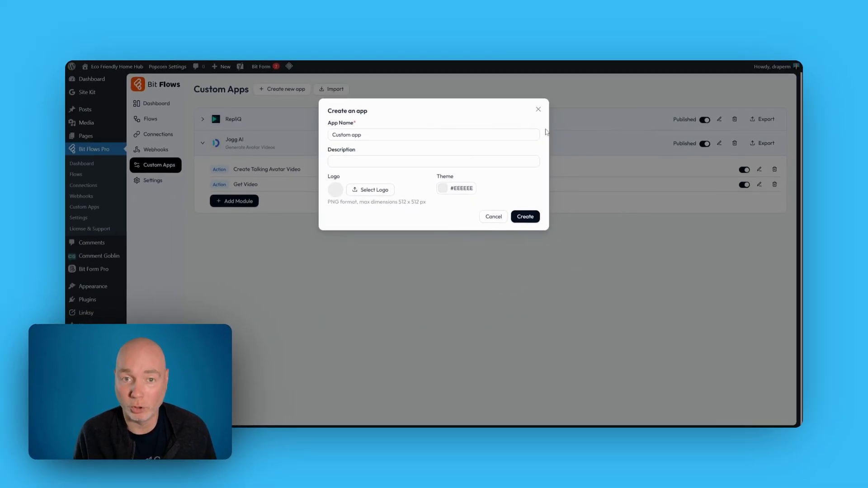
pyautogui.click(538, 110)
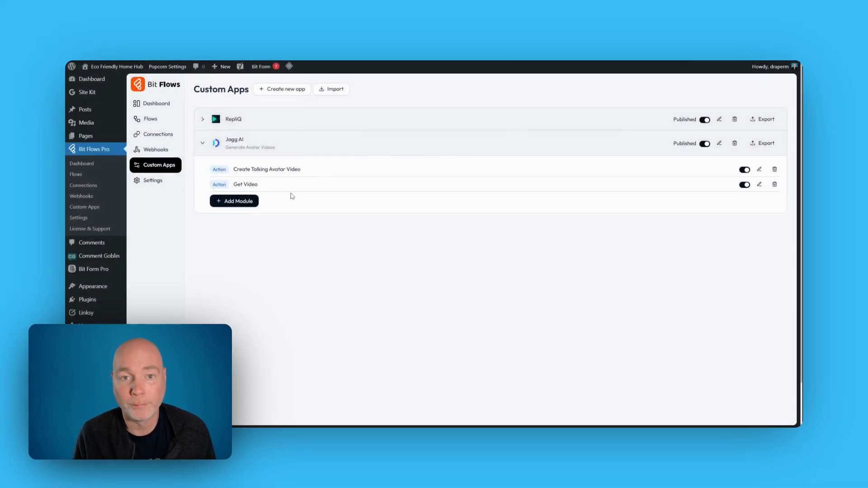
# - Start a Jogg AI action module named "nvbnv" with authentication enabled and Jogg API as its default connection
pyautogui.click(244, 201)
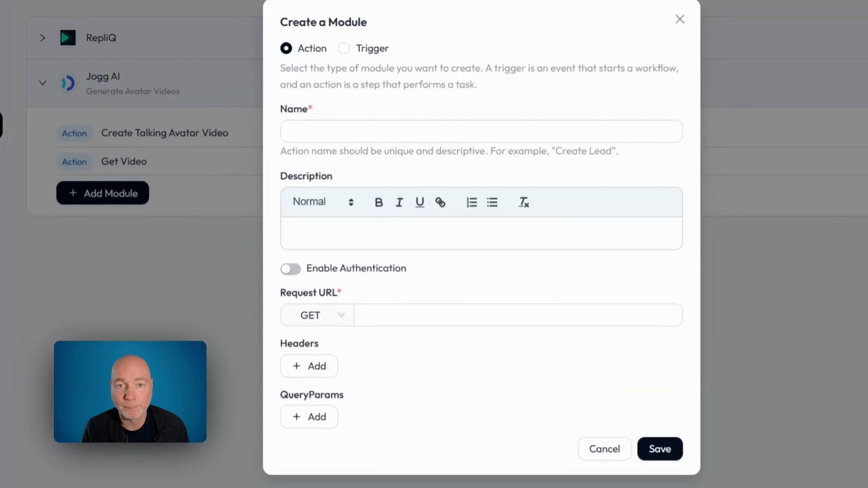
pyautogui.click(289, 132)
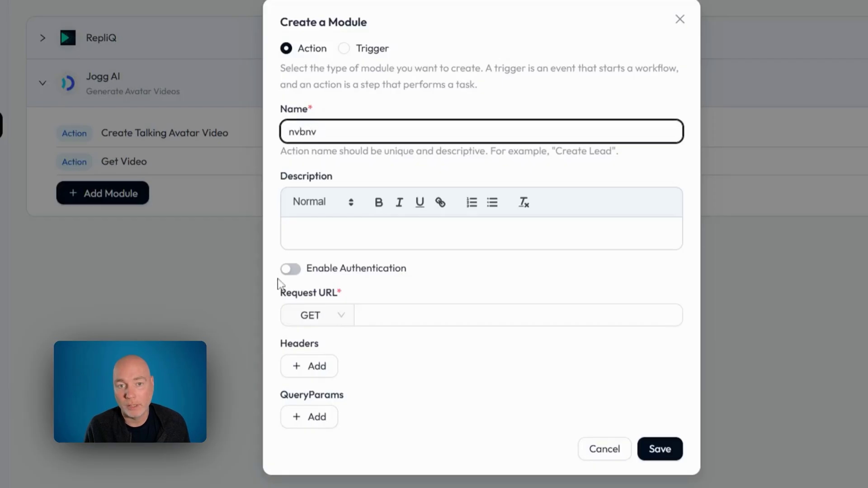
pyautogui.click(290, 269)
pyautogui.click(289, 317)
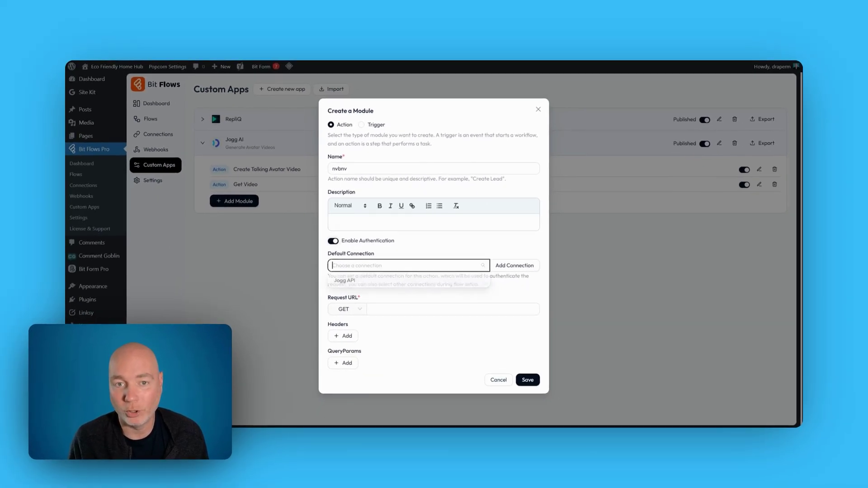
pyautogui.click(371, 283)
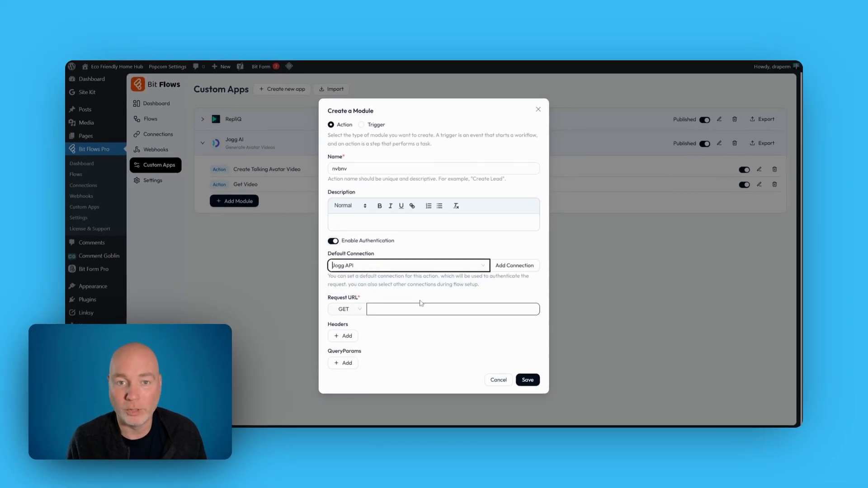
# - Set the new module's request method to POST, look over its request fields, and discard the module without saving
pyautogui.click(415, 307)
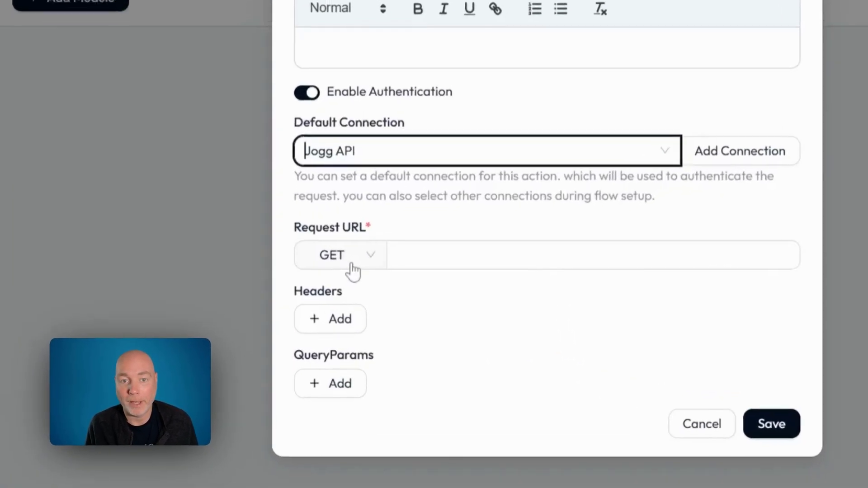
pyautogui.click(346, 311)
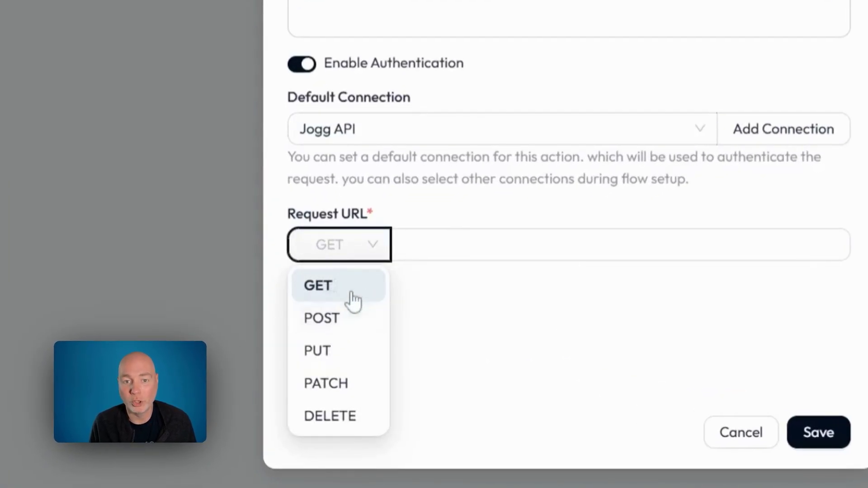
pyautogui.click(361, 327)
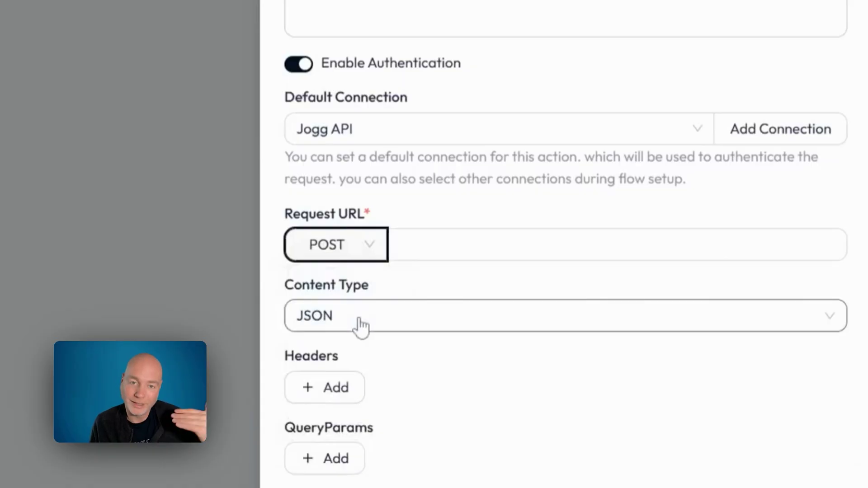
pyautogui.click(357, 248)
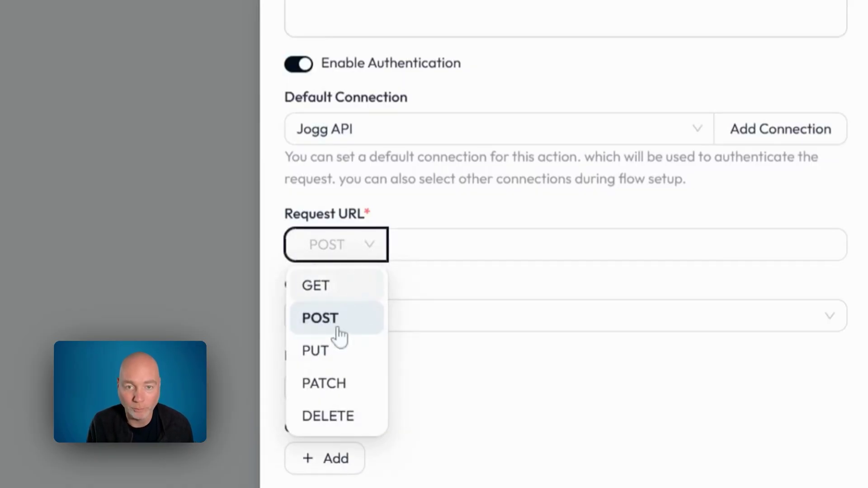
pyautogui.click(353, 324)
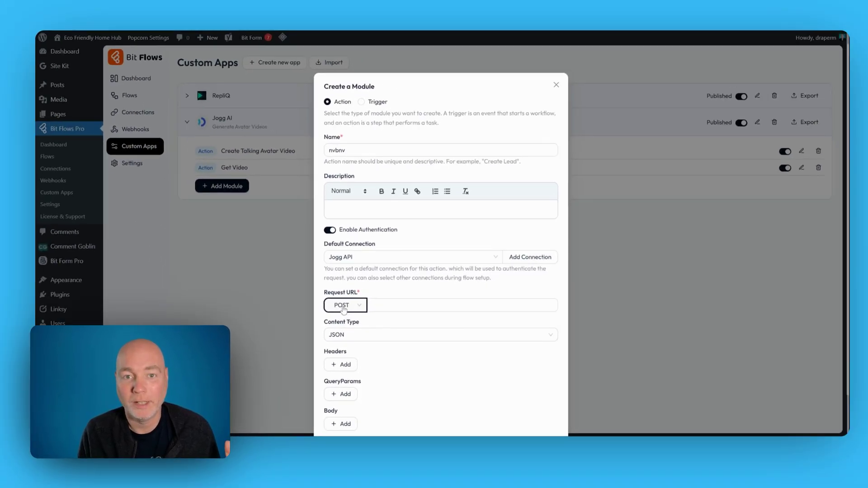
pyautogui.click(452, 305)
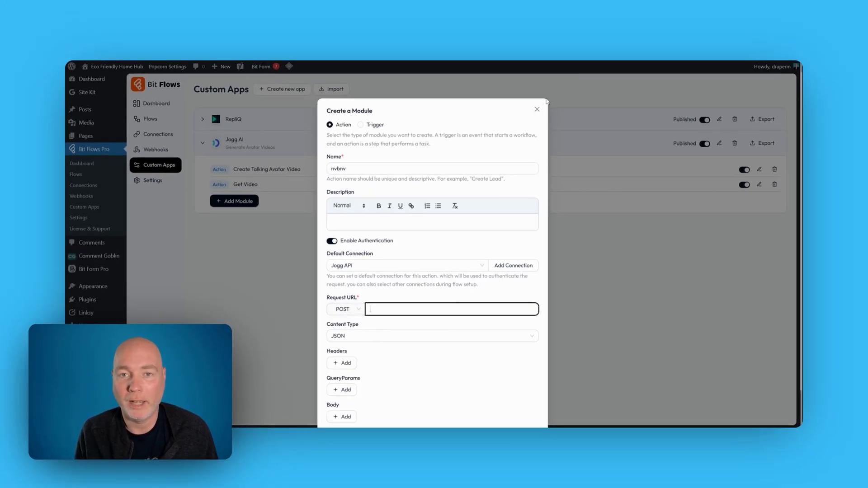
pyautogui.click(537, 109)
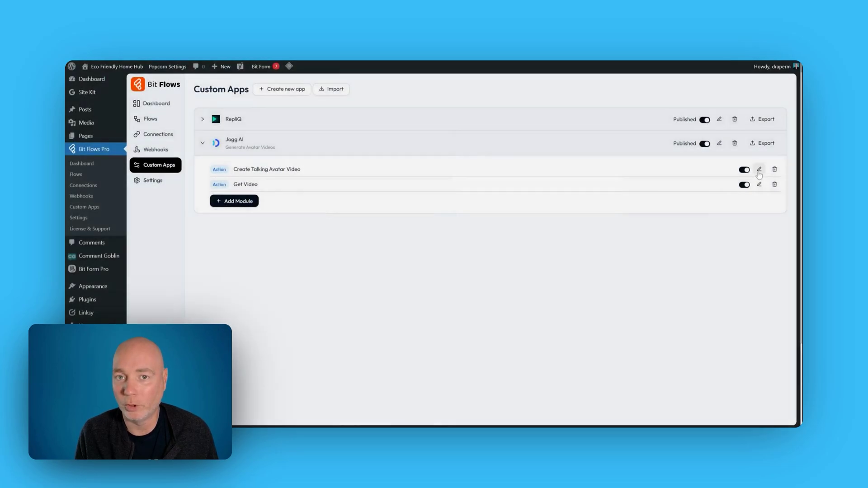
# - Open the Create Talking Avatar Video module for editing and examine its request URL, content type and body fields
pyautogui.click(759, 171)
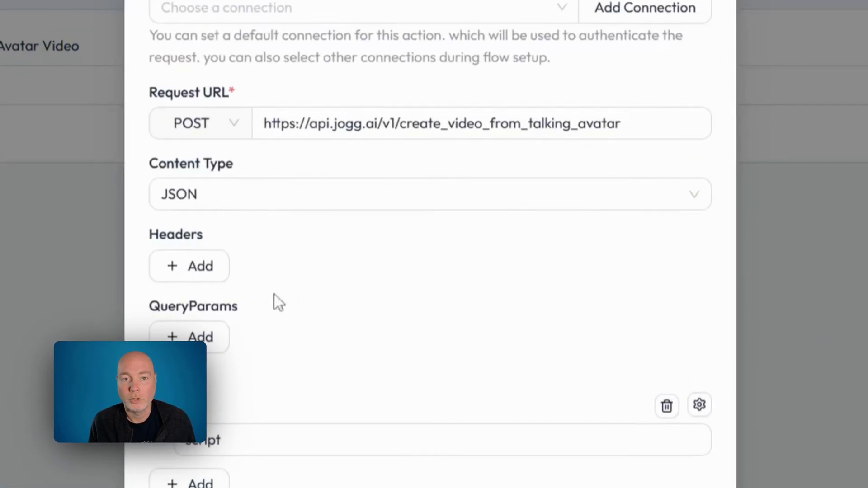
pyautogui.click(310, 129)
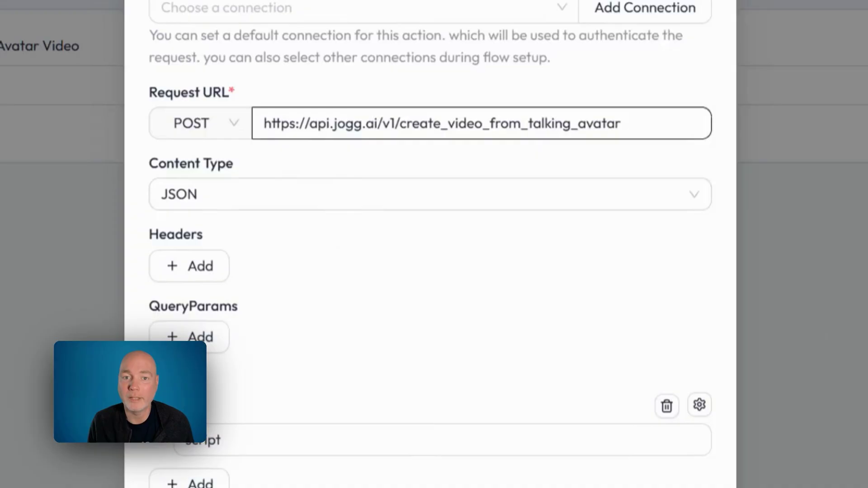
pyautogui.click(276, 146)
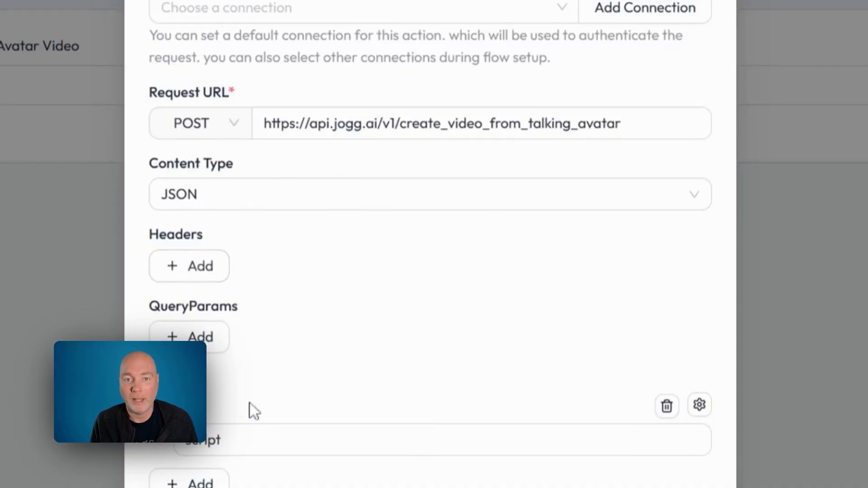
pyautogui.scroll(-2, 300, 389)
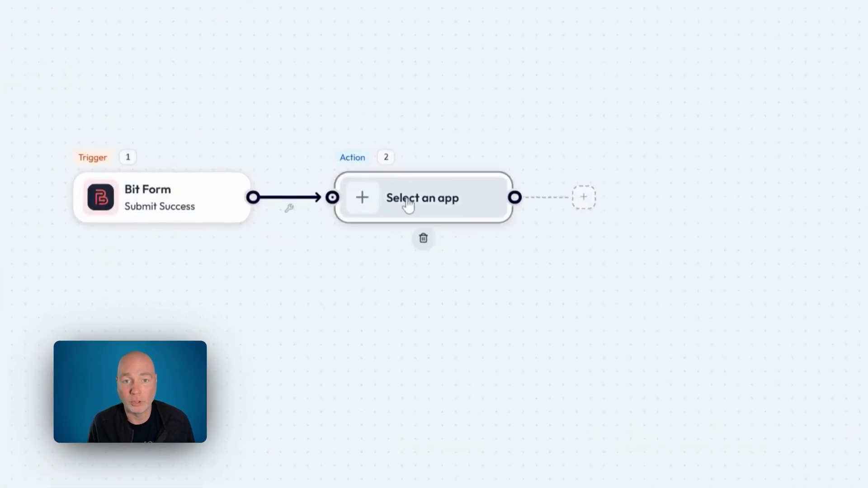
# - Set the flow's empty second action to Jogg AI's Create Talking Avatar Video, using the Jogg API connection
pyautogui.click(409, 204)
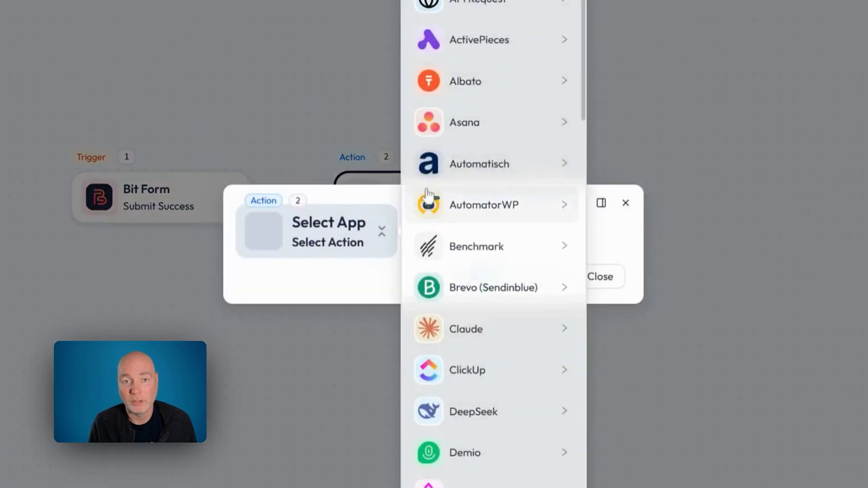
pyautogui.click(475, 84)
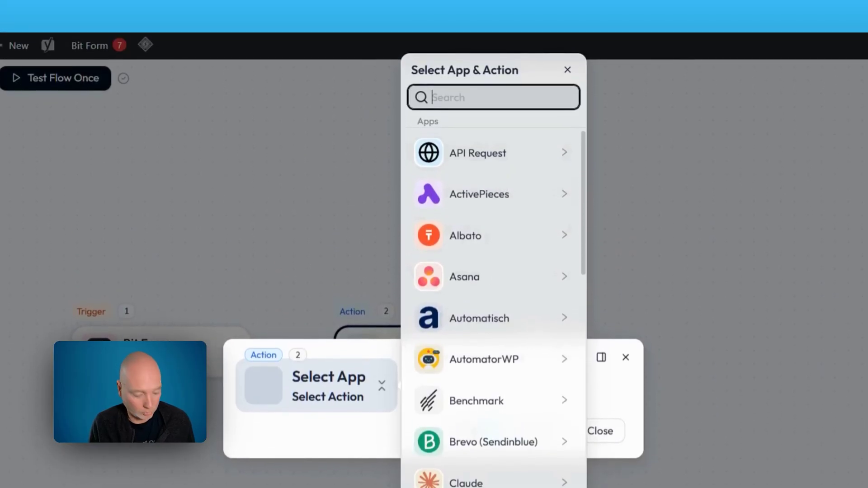
pyautogui.write('iog')
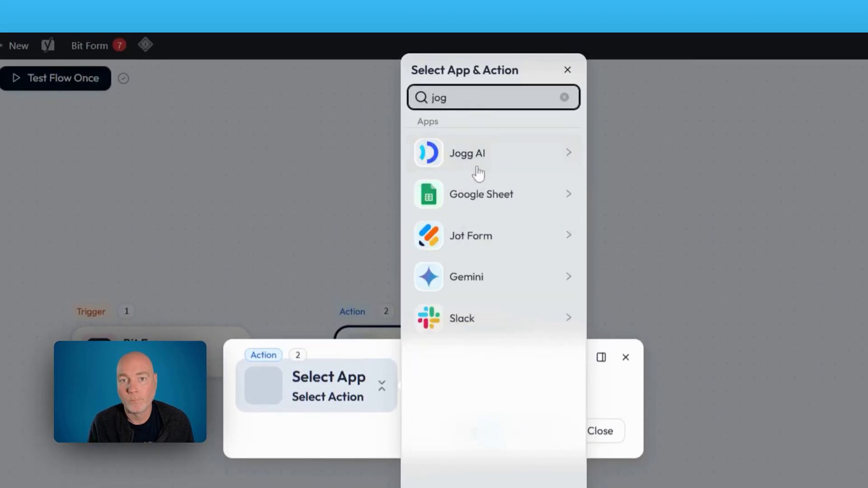
pyautogui.click(477, 168)
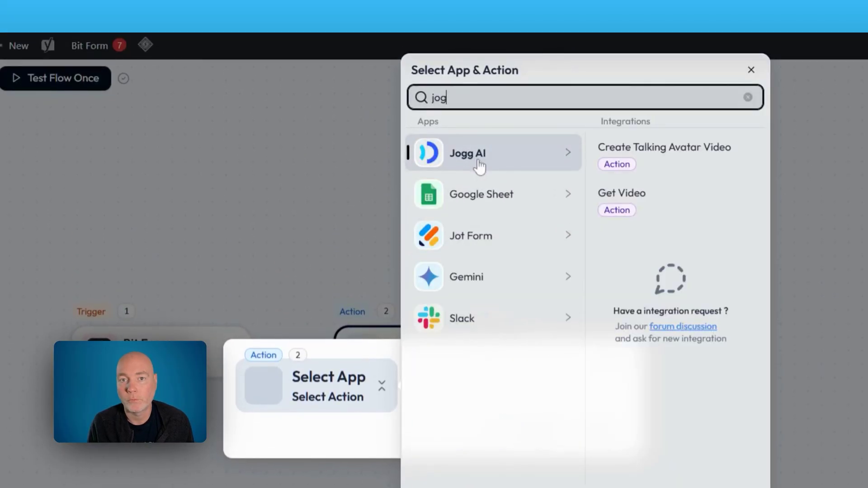
pyautogui.click(679, 156)
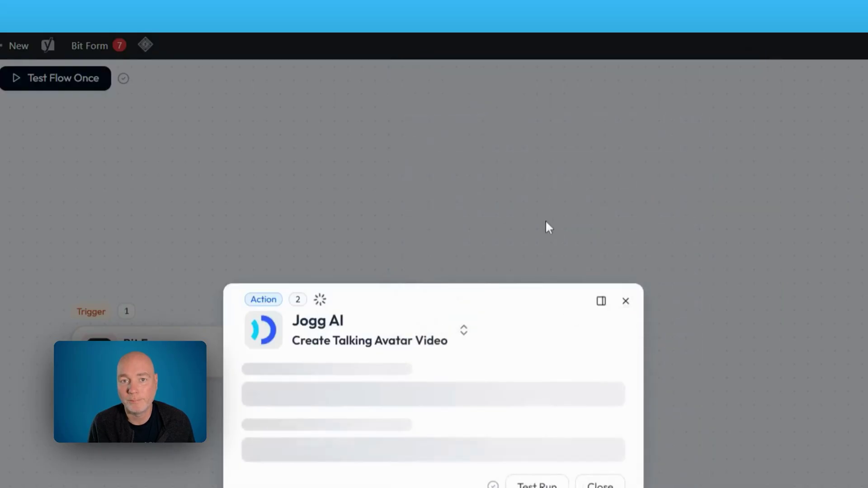
pyautogui.click(316, 246)
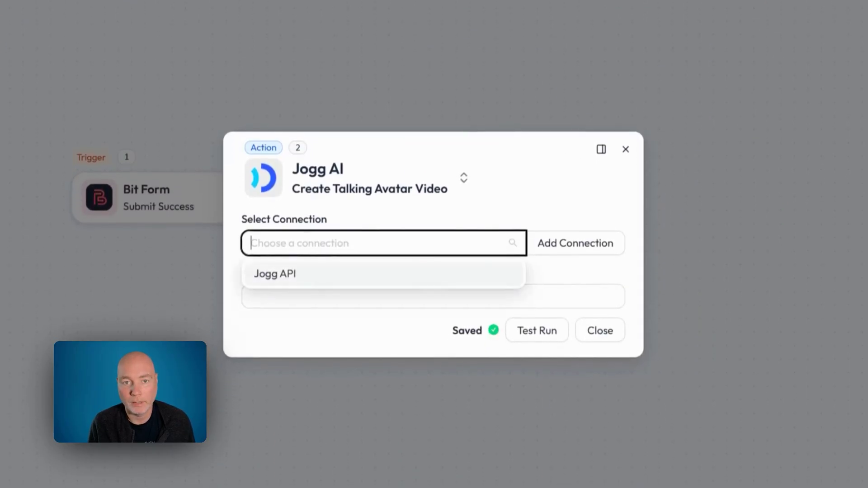
pyautogui.click(280, 276)
# - Set the script to "Hi [b3-2] thanks for reaching out, here is some advice for you...", inserting b3-2 from the Bit Form form_data
pyautogui.click(280, 296)
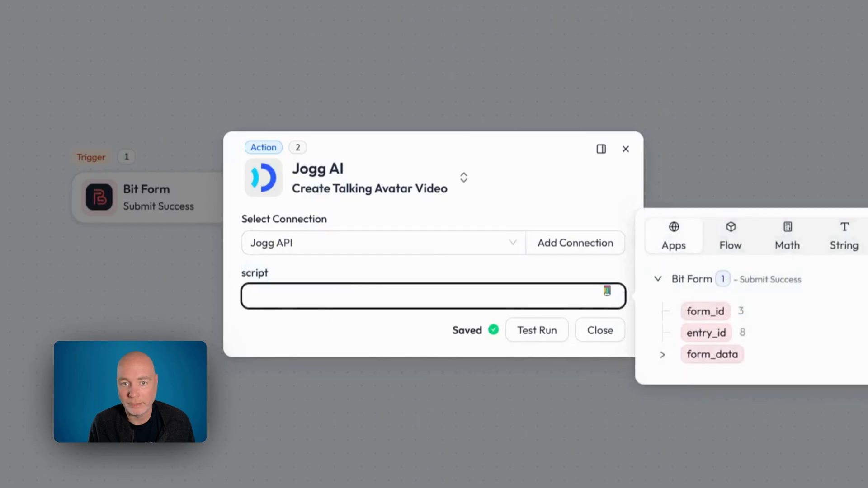
pyautogui.click(663, 357)
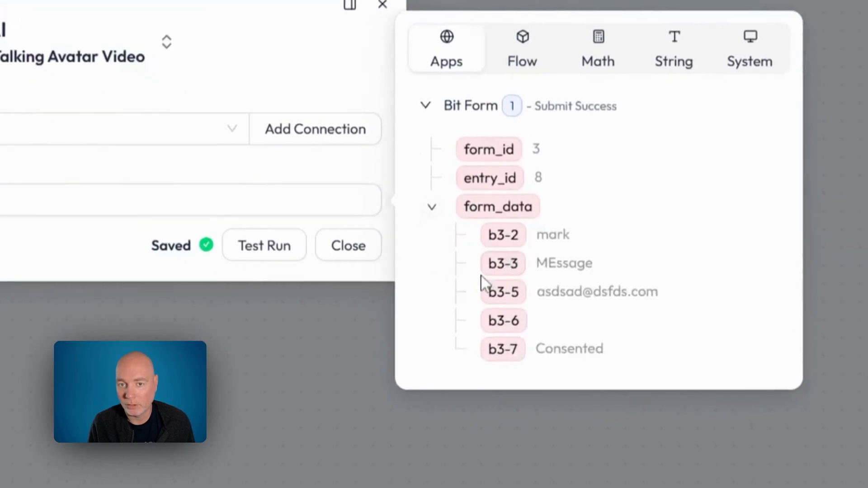
pyautogui.moveTo(517, 273)
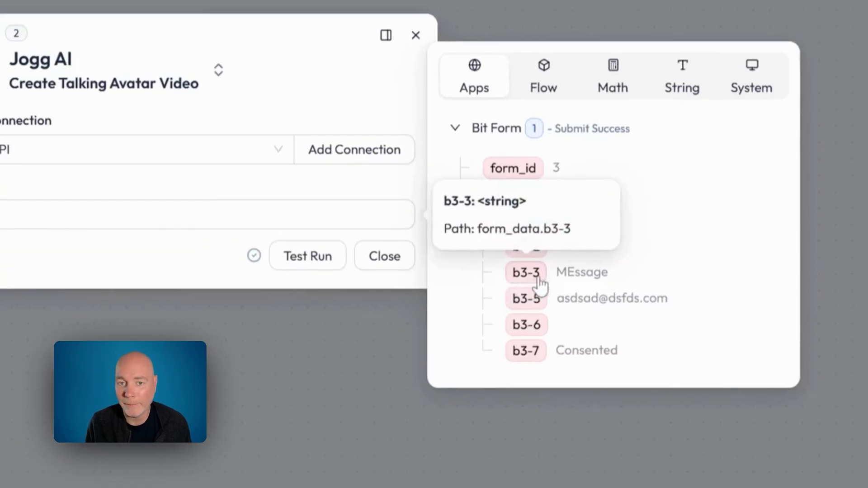
pyautogui.click(525, 247)
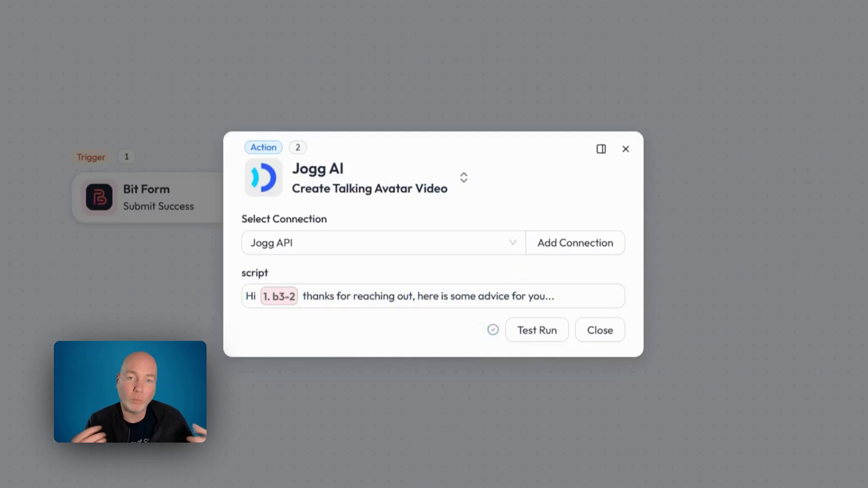
pyautogui.click(387, 294)
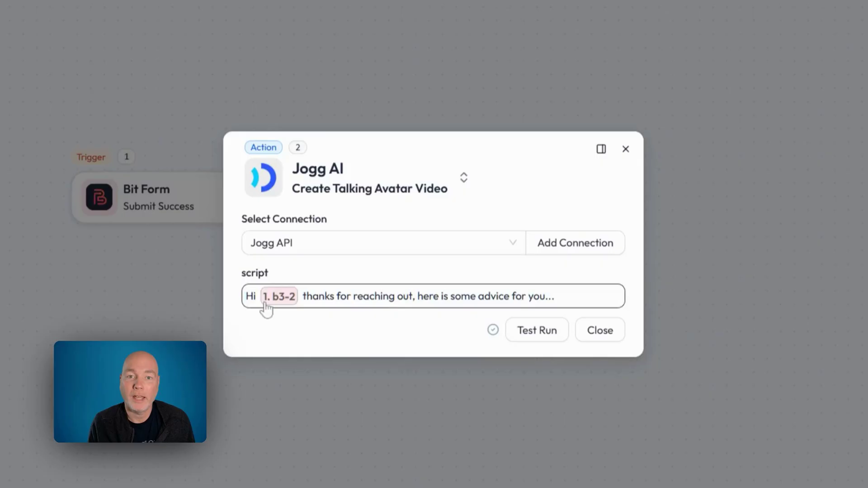
pyautogui.click(329, 327)
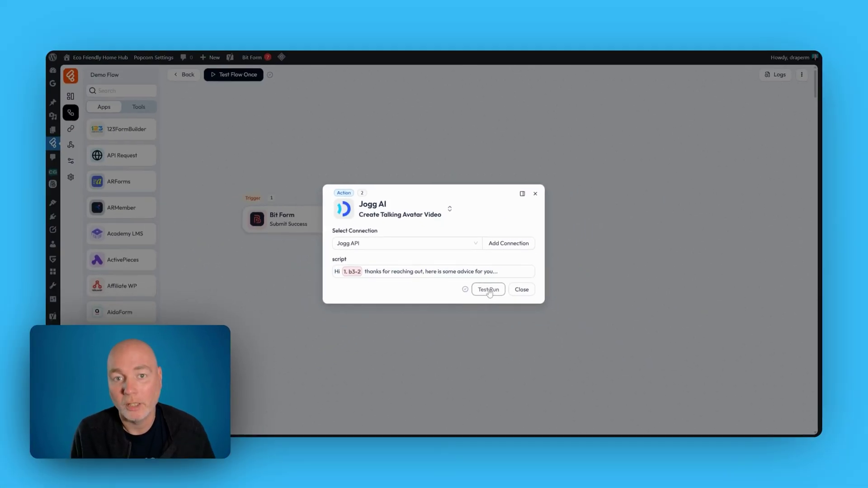
# - Test run the Jogg AI action, then switch to JOGG and check the generated video in Recent Creations
pyautogui.click(489, 289)
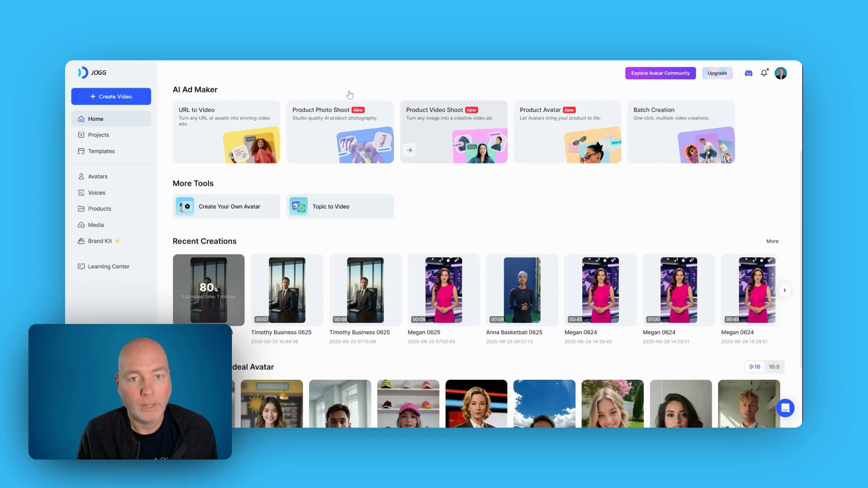
pyautogui.scroll(-1, 362, 181)
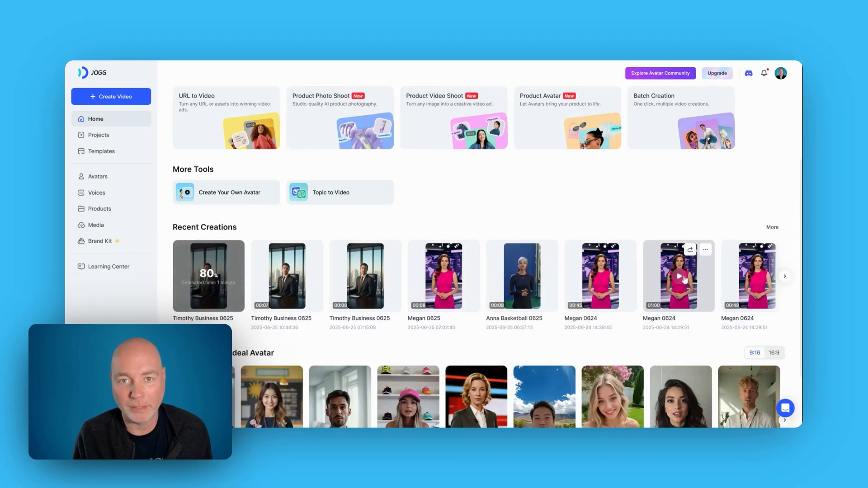
pyautogui.moveTo(369, 266)
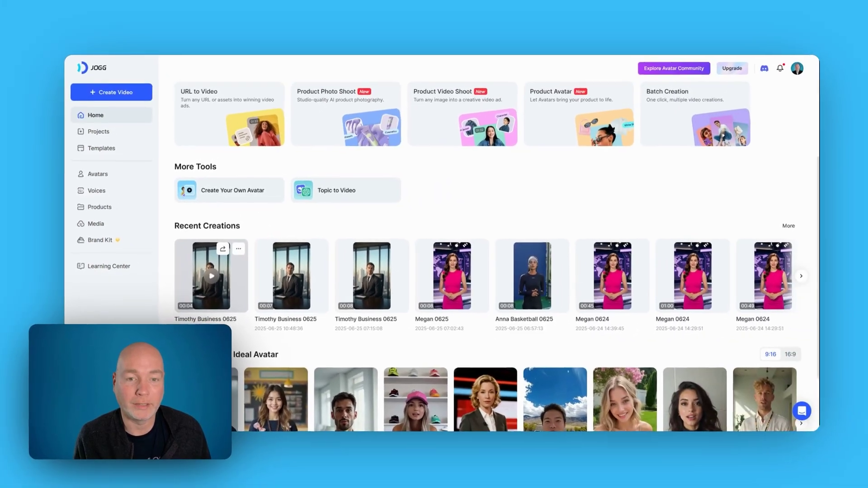
pyautogui.click(271, 272)
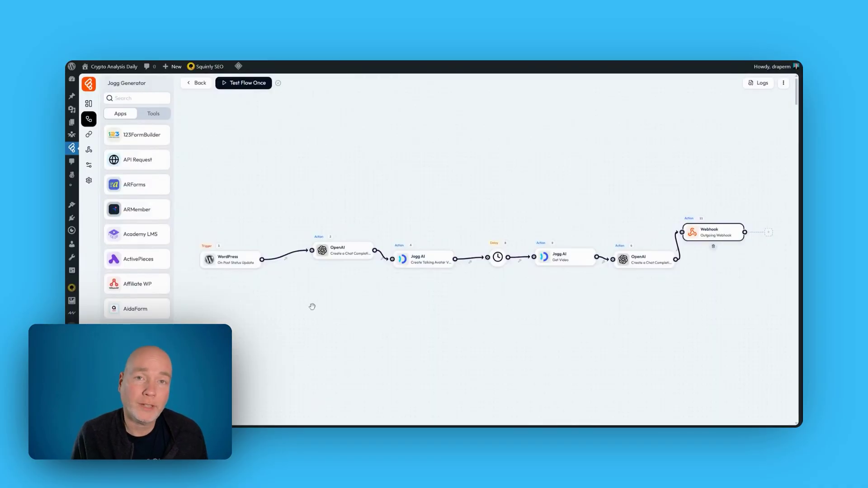
# - Open the Jogg Generator flow's first OpenAI action and examine its model and blog-post-to-script prompt
pyautogui.moveTo(318, 313); pyautogui.dragTo(349, 290)
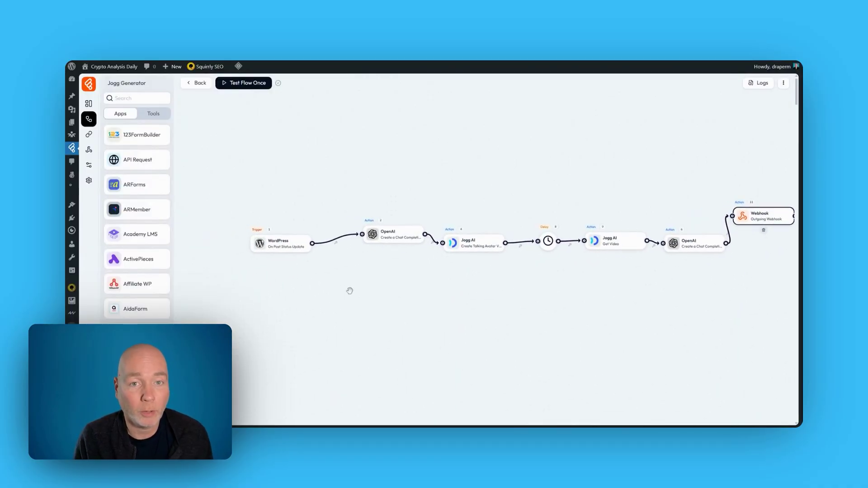
pyautogui.scroll(1, 285, 266)
pyautogui.scroll(1, 282, 268)
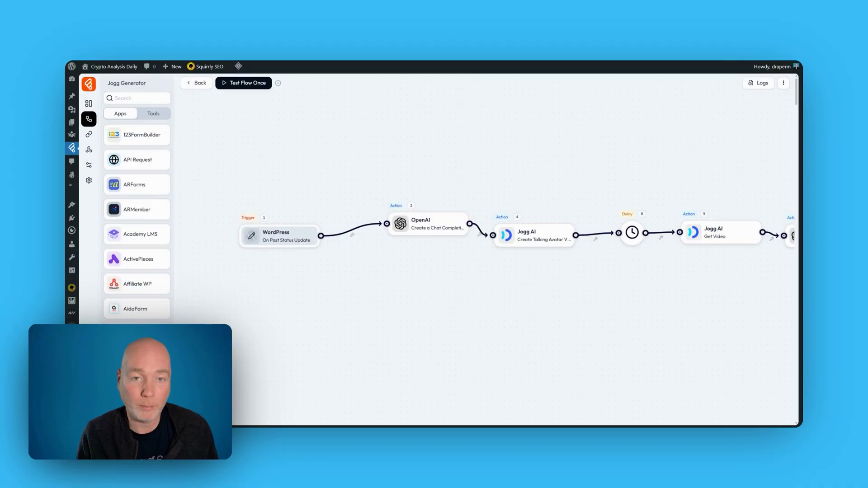
pyautogui.moveTo(390, 270); pyautogui.dragTo(308, 269)
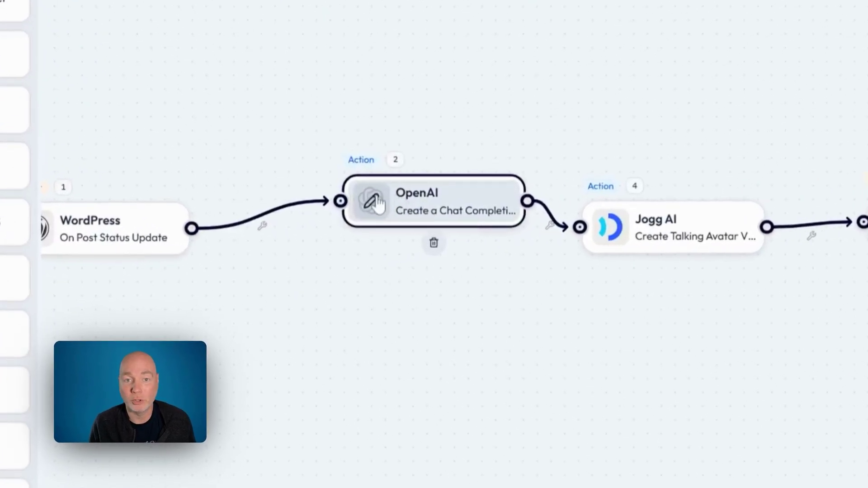
pyautogui.click(389, 222)
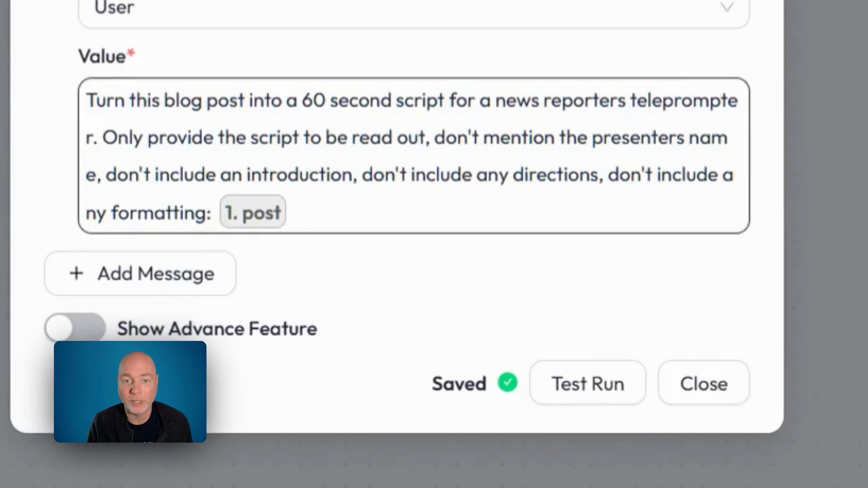
pyautogui.moveTo(254, 224)
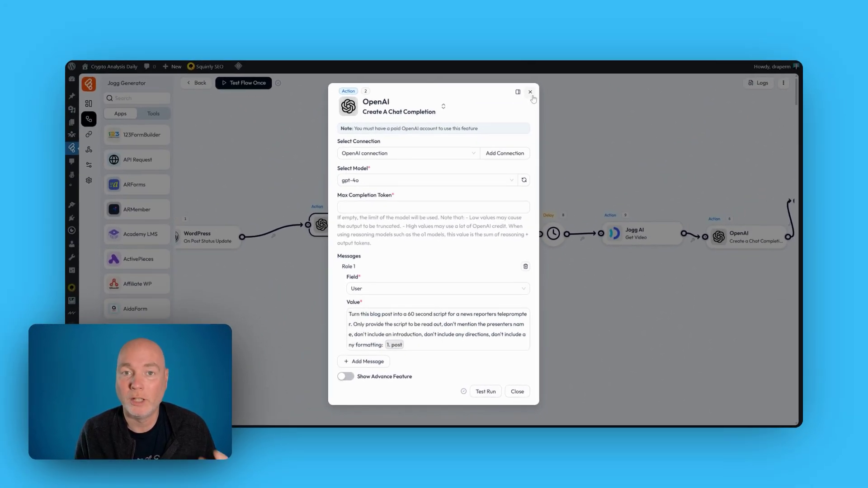
pyautogui.click(530, 92)
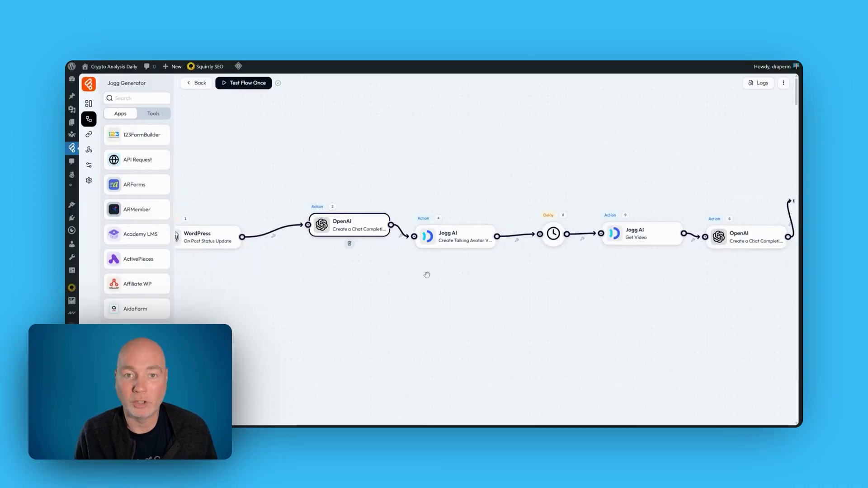
# - Examine the connection and script mapping of the Jogg AI Create Talking Avatar Video action
pyautogui.click(451, 236)
pyautogui.click(338, 268)
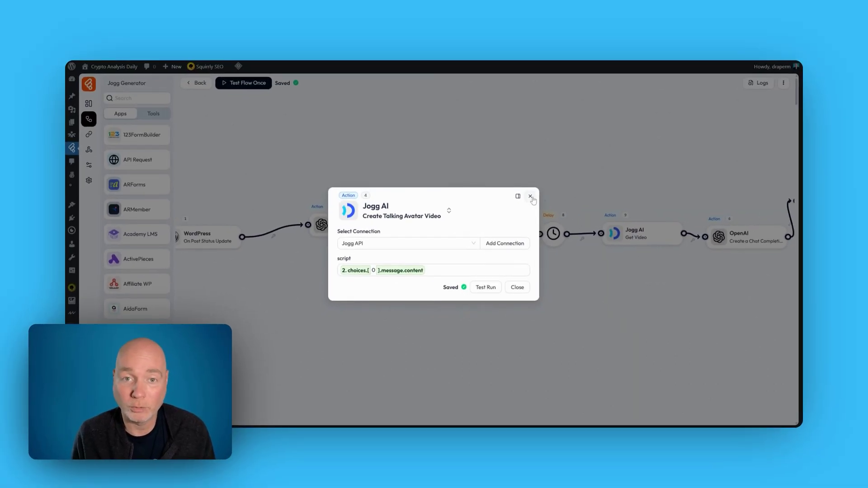
pyautogui.click(531, 197)
# - Examine the Delay node's execution time and the project_id mapping in the Jogg AI Get Video action
pyautogui.moveTo(553, 171); pyautogui.dragTo(419, 181)
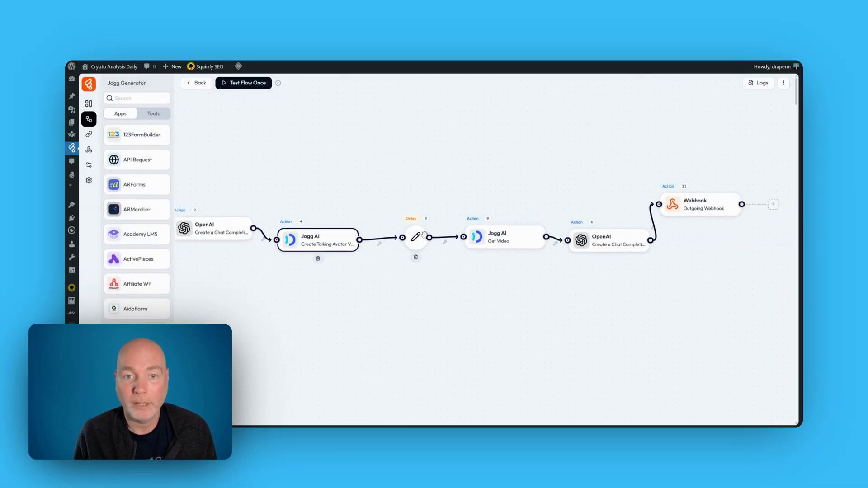
pyautogui.click(414, 238)
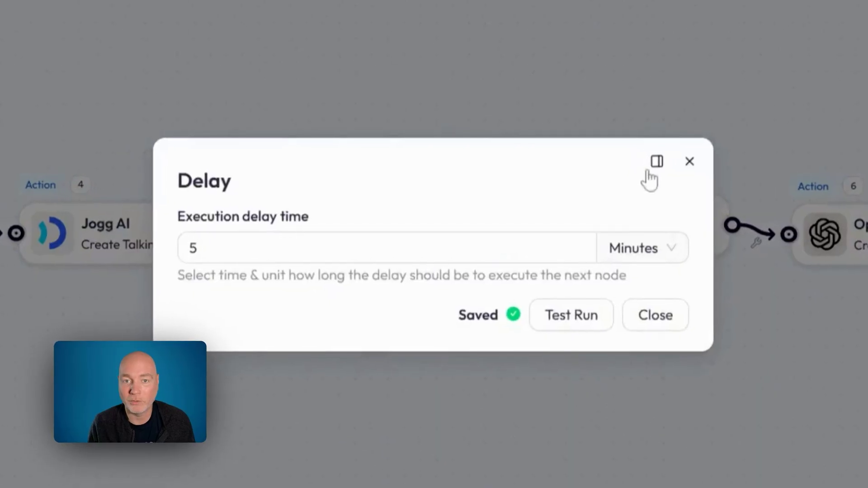
pyautogui.click(689, 163)
pyautogui.moveTo(730, 126); pyautogui.dragTo(484, 141)
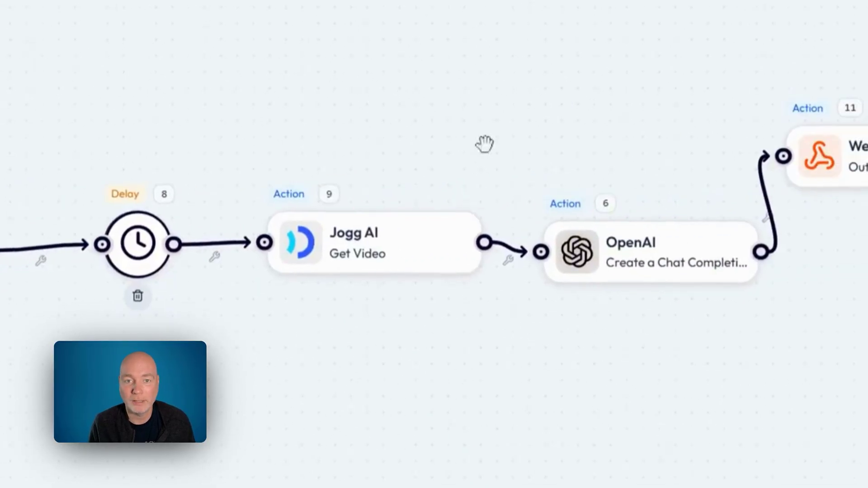
pyautogui.click(351, 257)
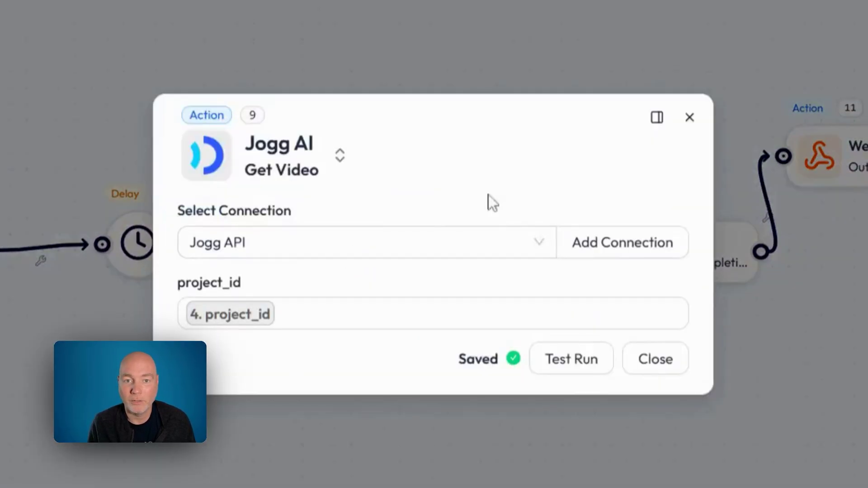
pyautogui.click(696, 120)
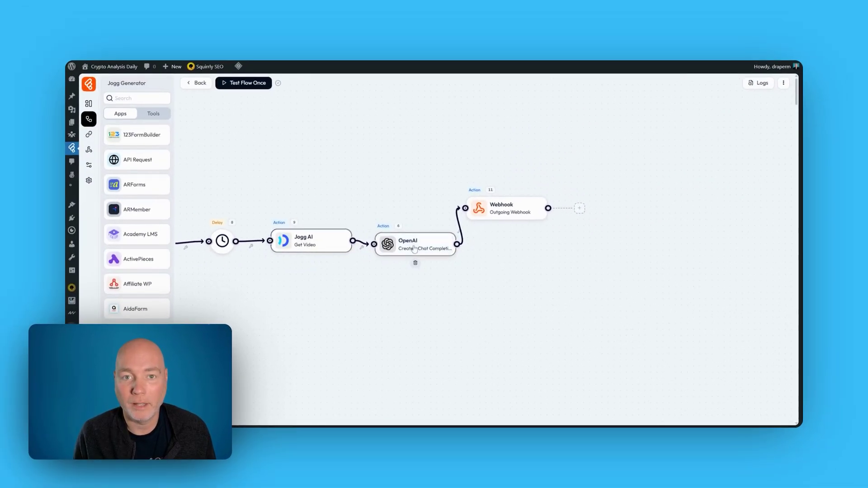
# - Check the OpenAI chat completion action after Get Video and the Outgoing Webhook at the flow's end
pyautogui.click(394, 261)
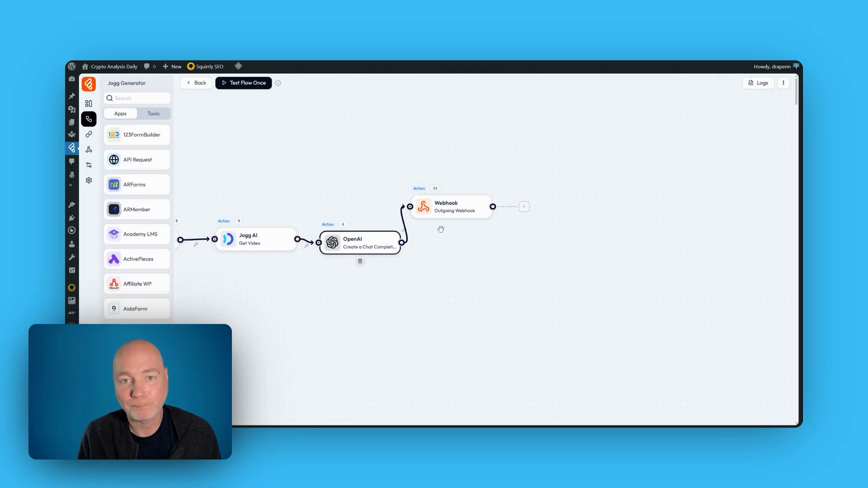
pyautogui.moveTo(443, 214)
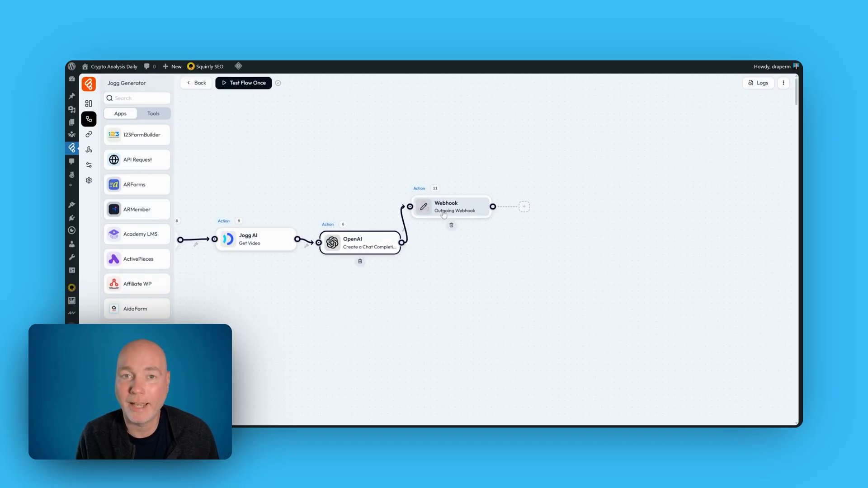
pyautogui.scroll(-3, 137, 204)
pyautogui.scroll(3, 137, 203)
# - Search the available apps for "face", and clear the search
pyautogui.click(136, 98)
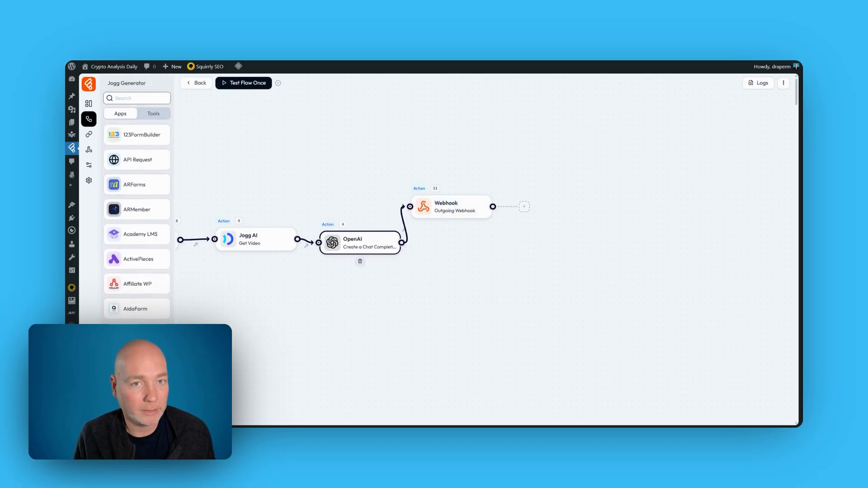
pyautogui.write('face')
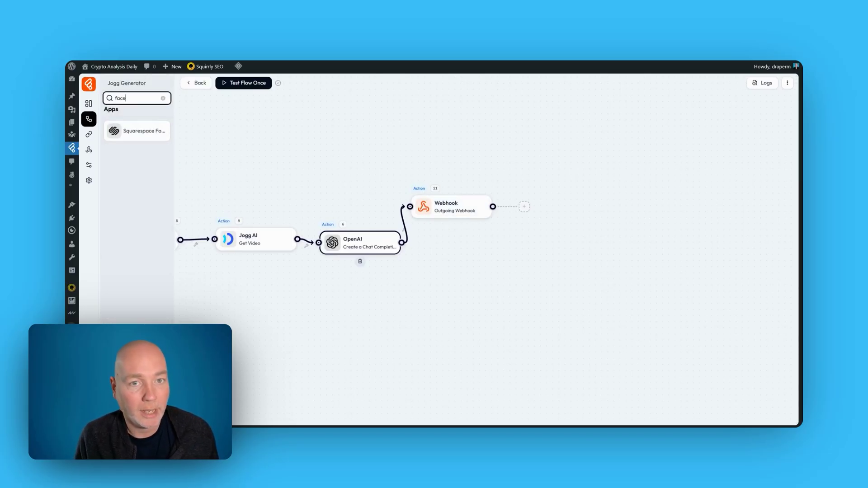
pyautogui.click(163, 98)
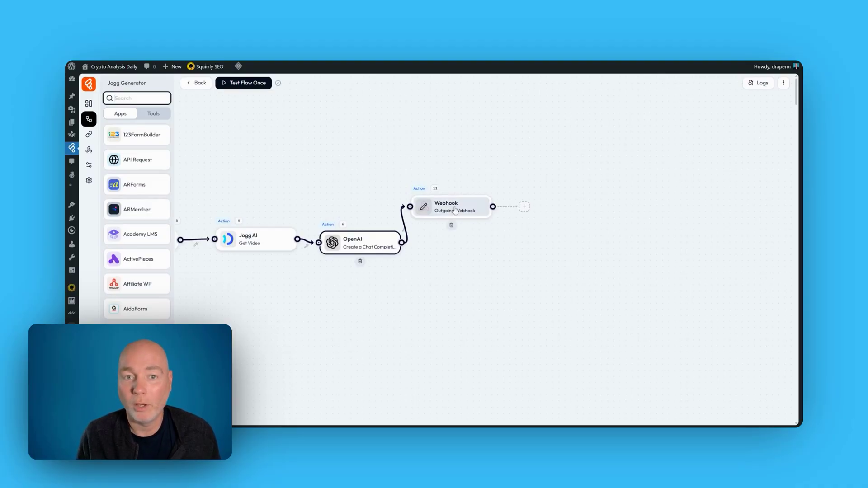
# - Look over the whole Jogg Generator flow and browse the list of available apps
pyautogui.click(252, 337)
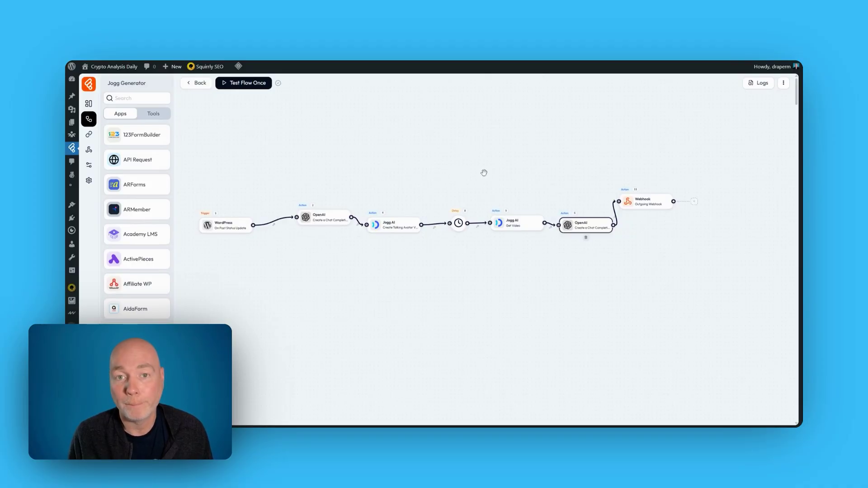
pyautogui.moveTo(484, 173); pyautogui.dragTo(443, 155)
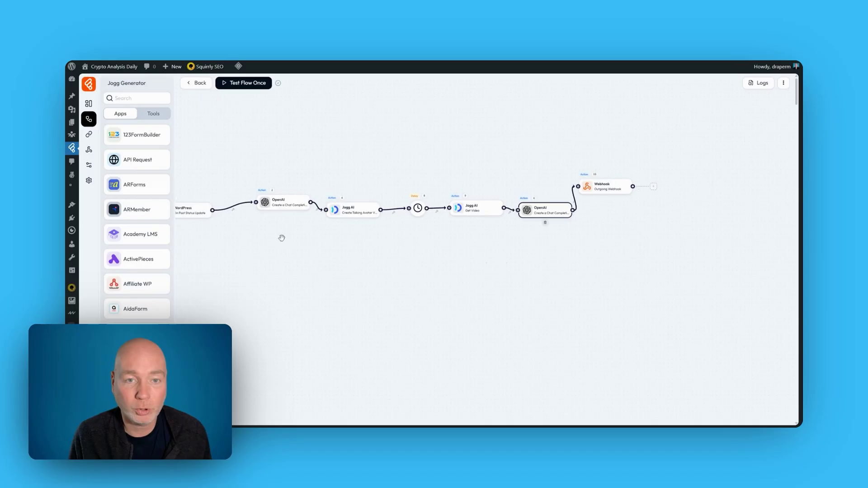
pyautogui.scroll(-5, 143, 259)
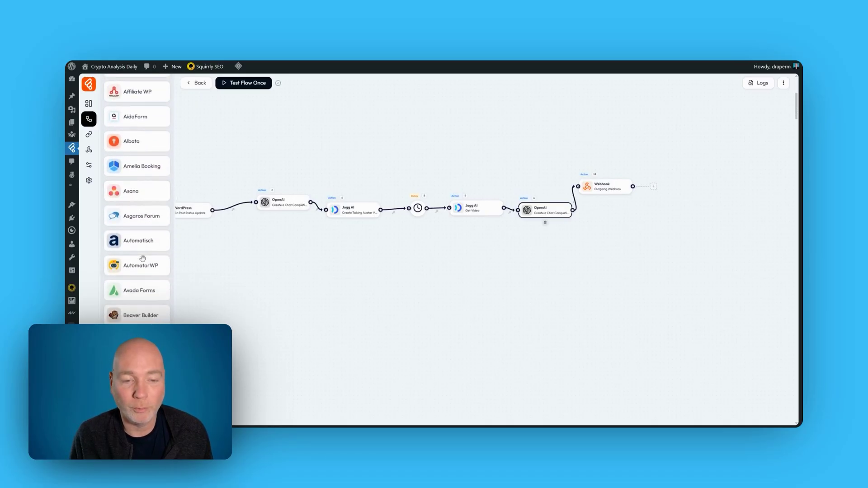
pyautogui.scroll(-2, 143, 258)
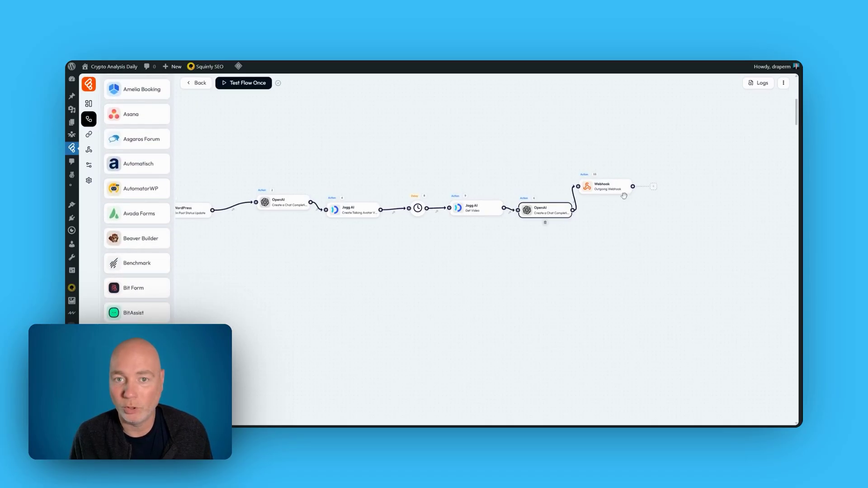
# - Switch to Facebook and read the replies to the Bit Apps Community post about Jogg AI's API key and value, then return to Bit Flows
pyautogui.scroll(-3, 143, 244)
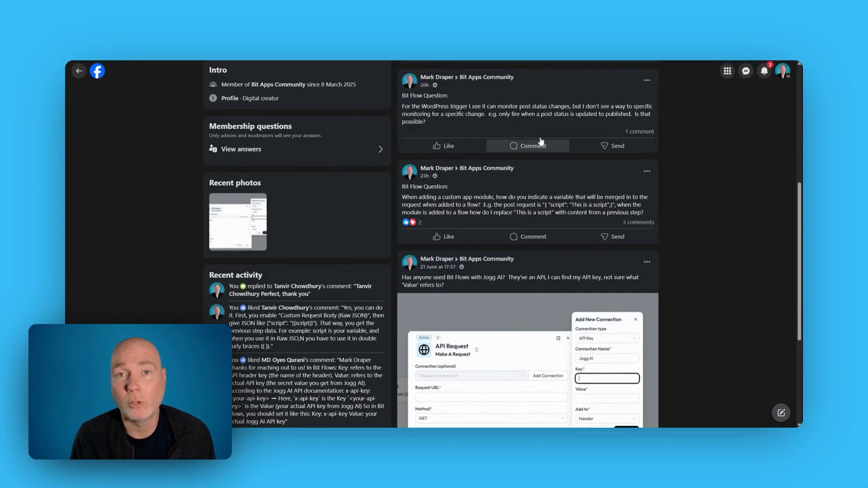
pyautogui.scroll(-4, 449, 352)
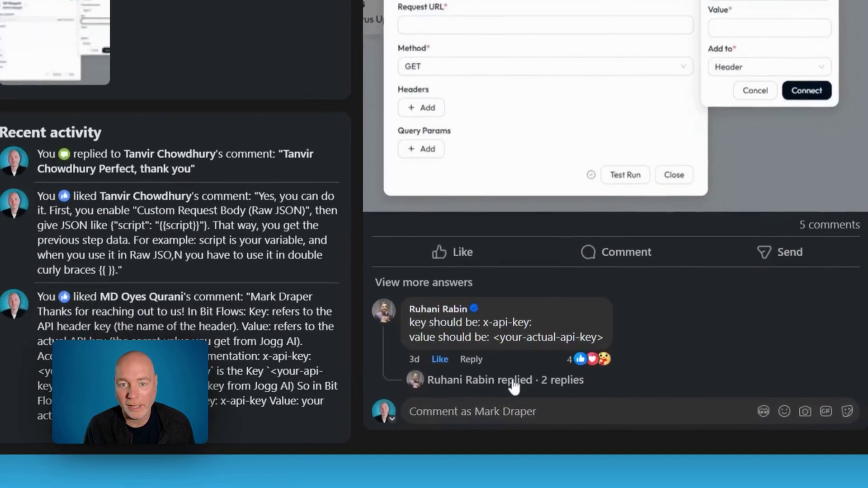
pyautogui.click(514, 386)
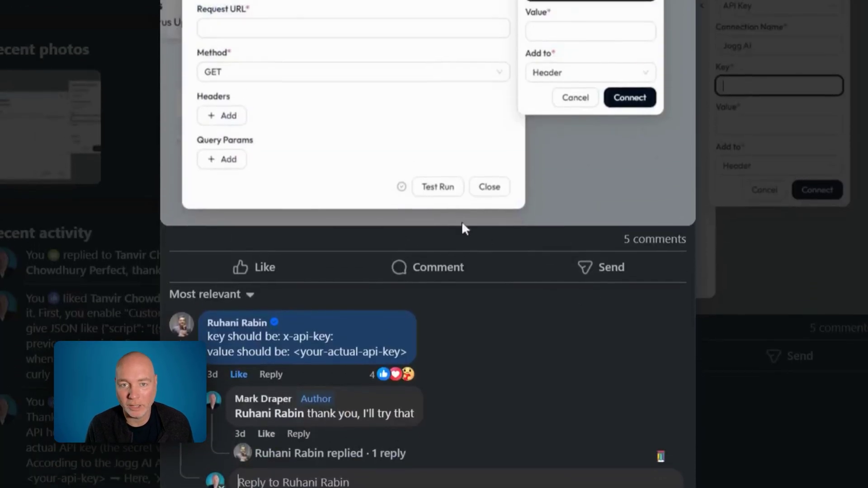
pyautogui.scroll(-4, 452, 240)
pyautogui.scroll(-1, 437, 264)
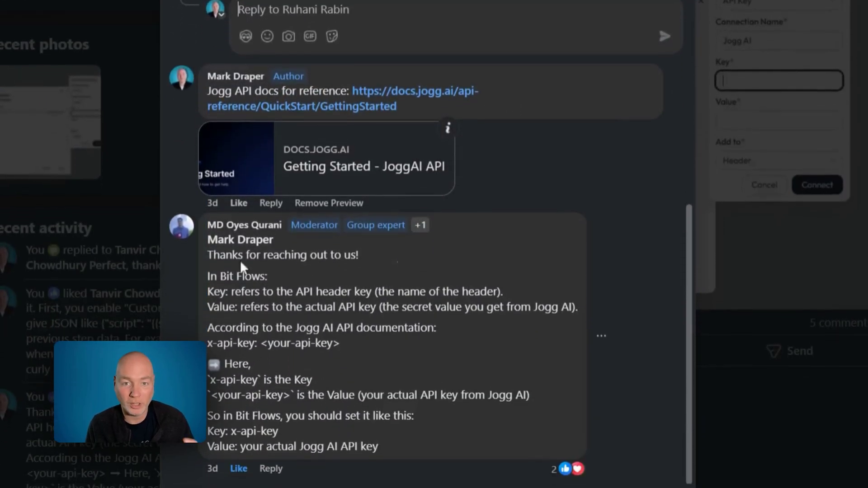
pyautogui.moveTo(241, 264); pyautogui.dragTo(403, 431)
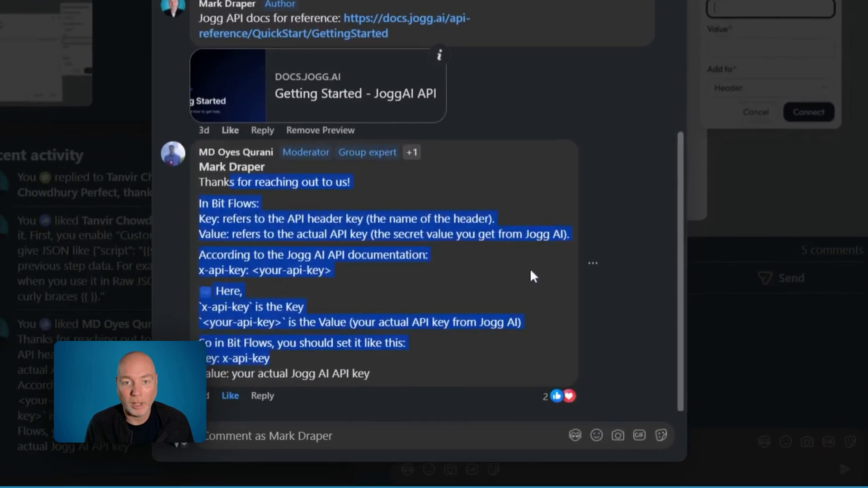
pyautogui.click(531, 272)
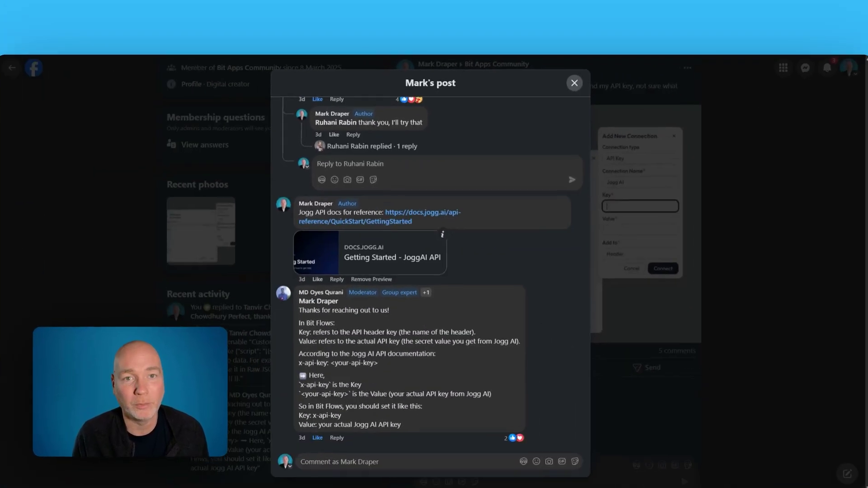
pyautogui.click(668, 88)
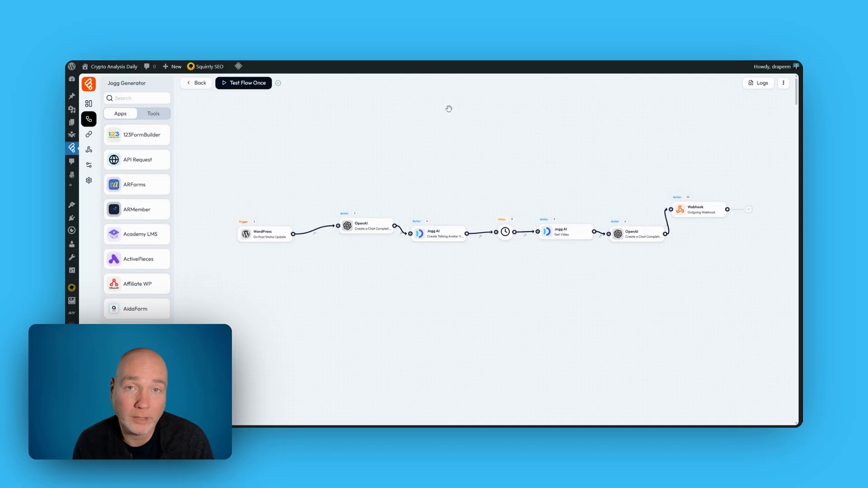
# - Check the flow's additional options for settings, export and import
pyautogui.click(783, 83)
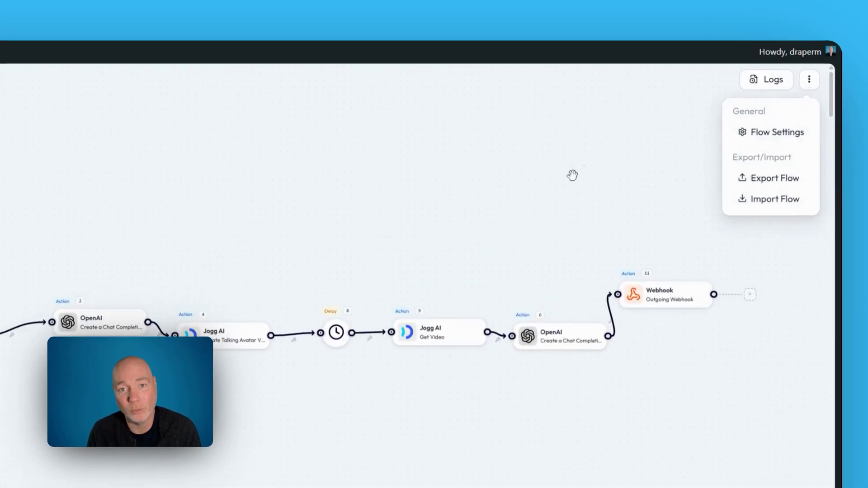
pyautogui.click(453, 201)
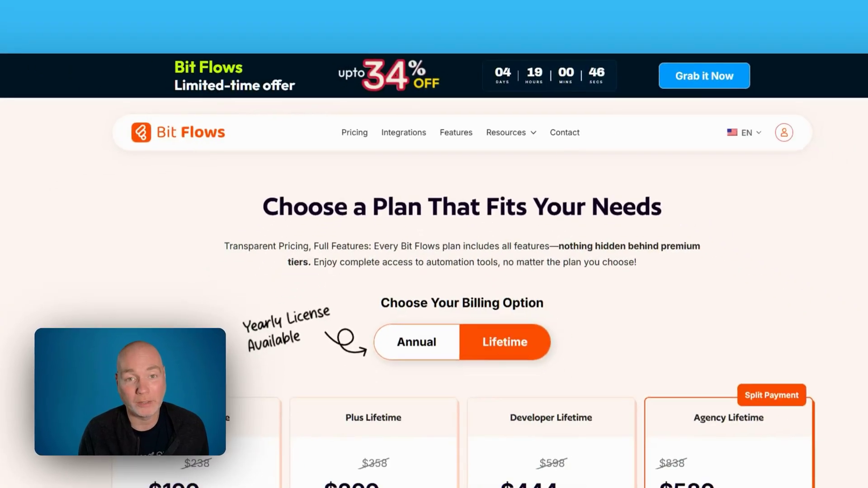
# - Compare the Annual and Lifetime plans on the Bit Flows pricing page
pyautogui.scroll(-2, 723, 184)
pyautogui.scroll(-1, 717, 184)
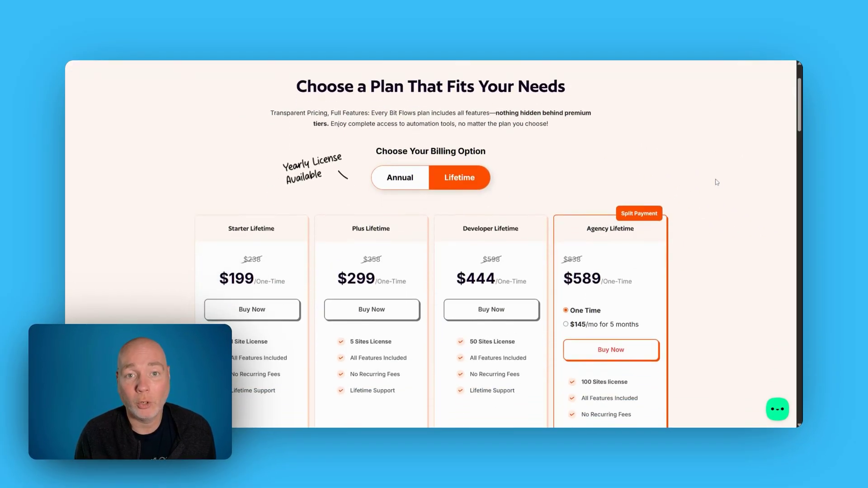
pyautogui.click(418, 221)
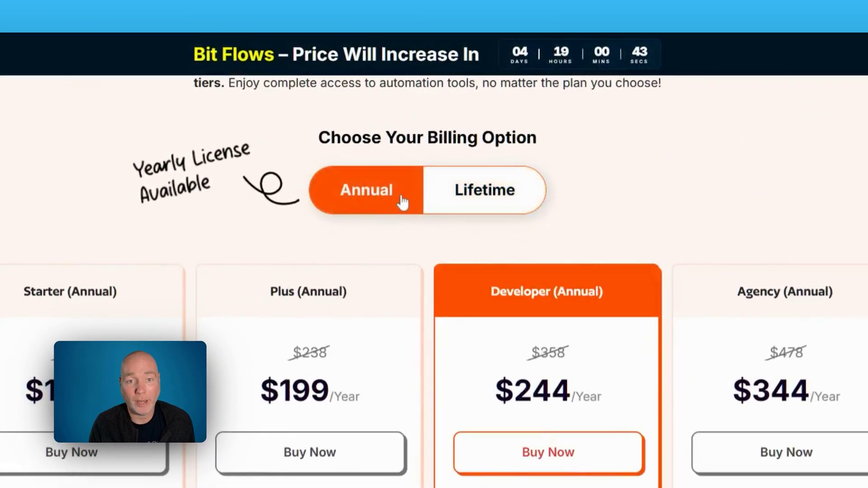
pyautogui.scroll(-1, 784, 253)
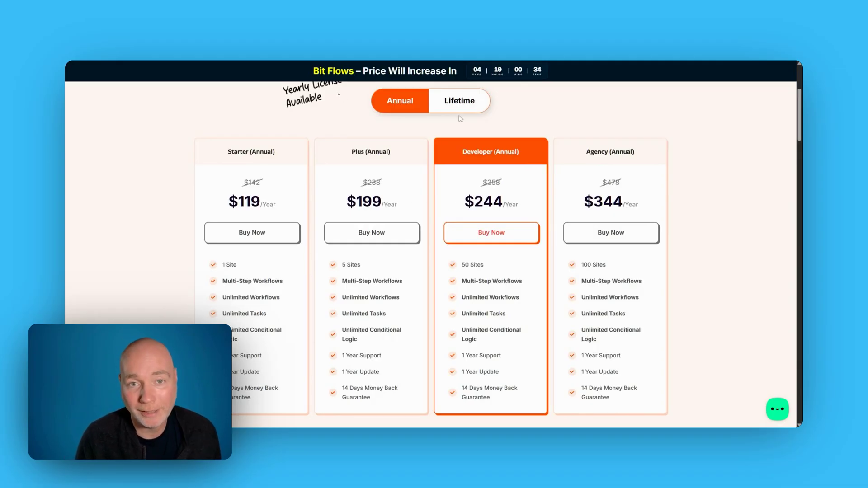
pyautogui.click(466, 104)
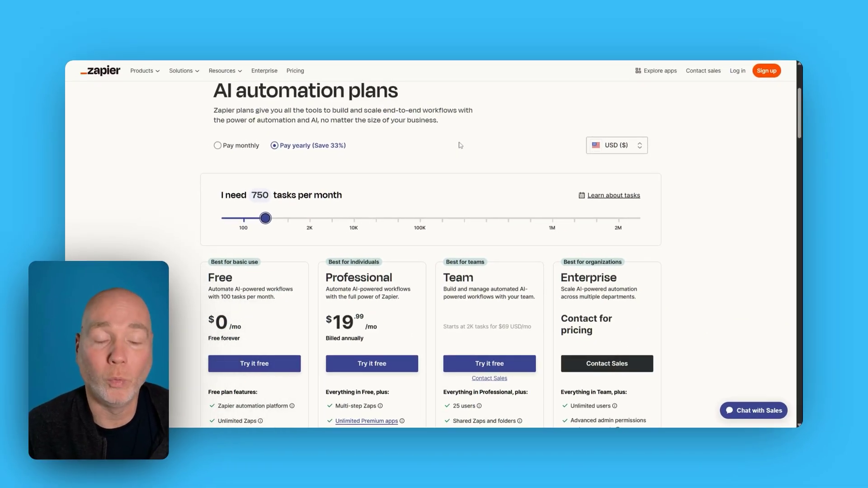
# - On Zapier's pricing page, compare plan prices at 10,000 and 750 tasks per month
pyautogui.scroll(-2, 278, 181)
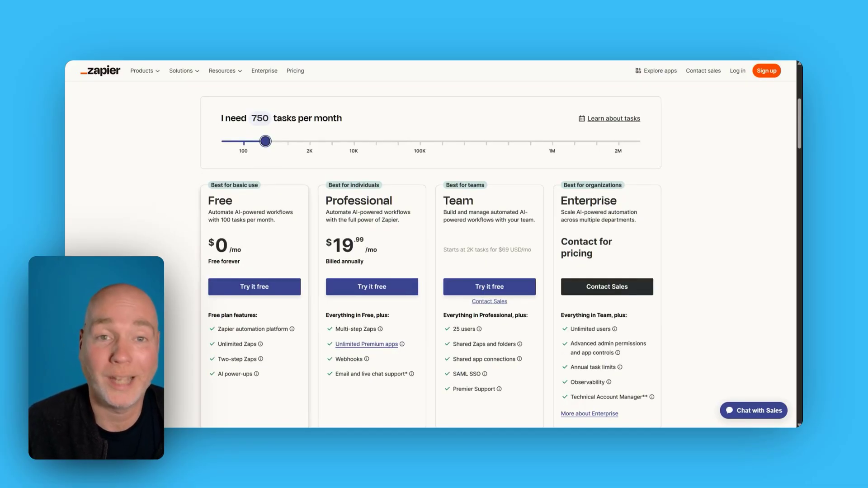
pyautogui.moveTo(265, 141)
pyautogui.mouseDown()
pyautogui.moveTo(257, 141)
pyautogui.moveTo(272, 141)
pyautogui.moveTo(255, 152)
pyautogui.moveTo(264, 157)
pyautogui.mouseUp()
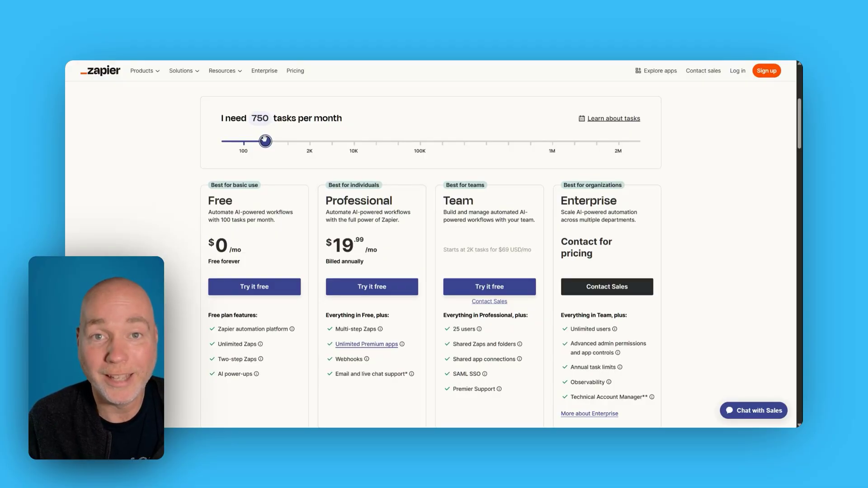
pyautogui.moveTo(269, 138); pyautogui.dragTo(354, 141)
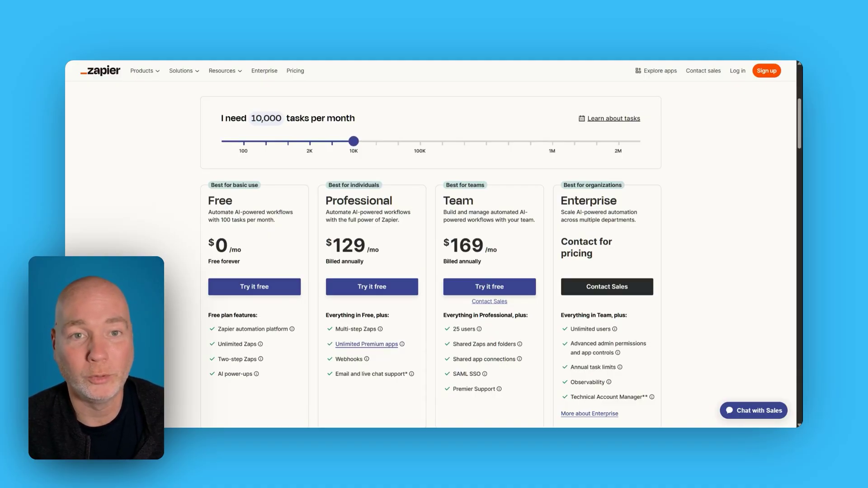
pyautogui.moveTo(353, 141); pyautogui.dragTo(266, 141)
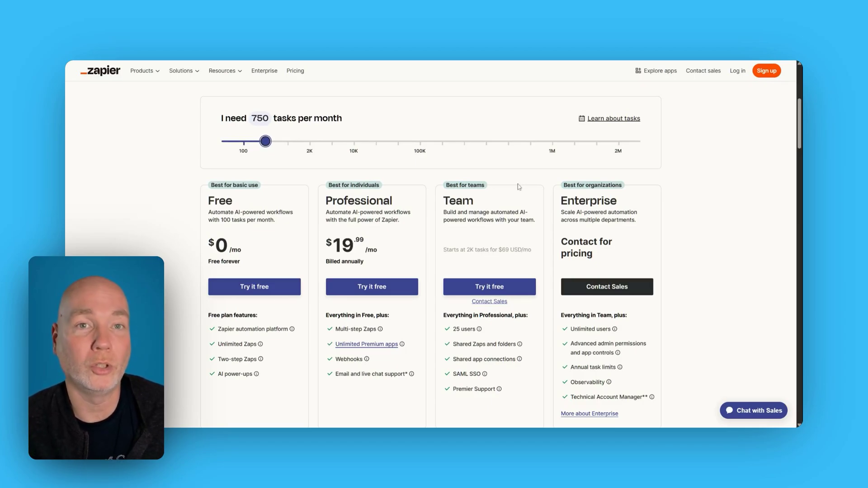